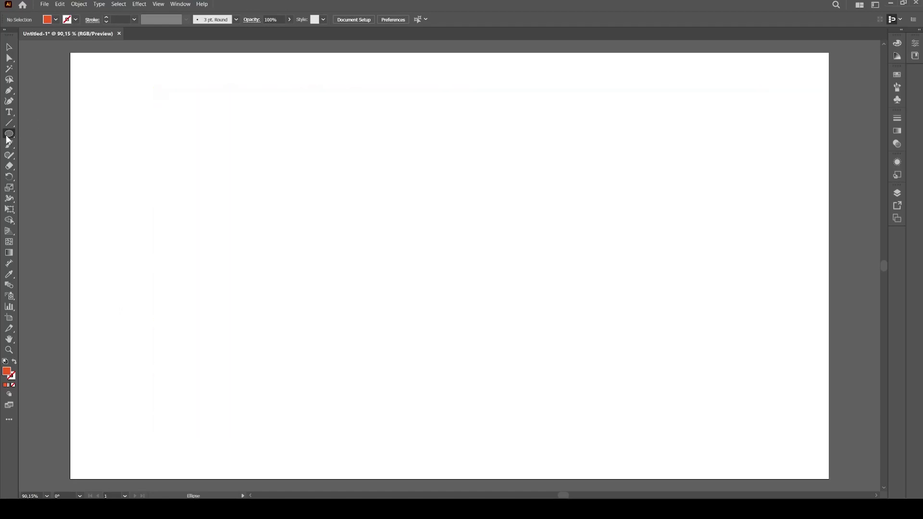
- Draw an orange circle about 187 px wide with the Ellipse tool
{"action": "right_click", "coordinate": [7, 137]}
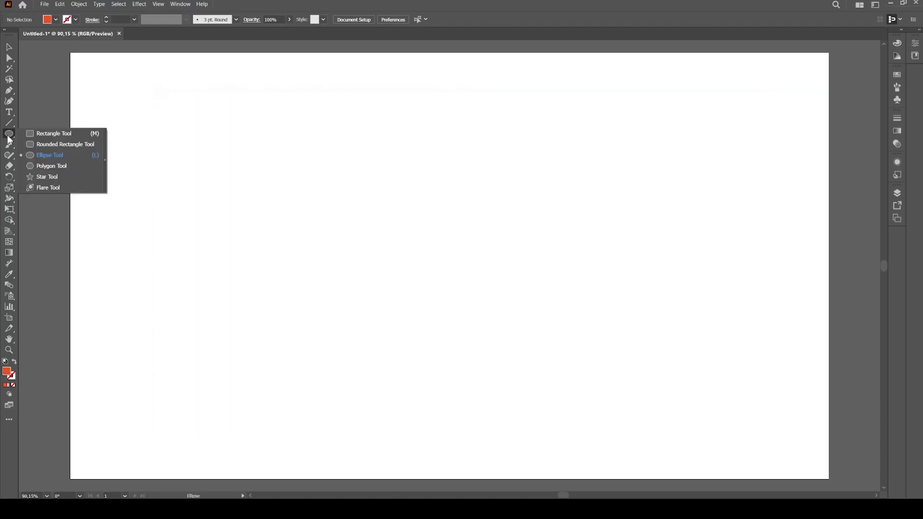
{"action": "left_click", "coordinate": [77, 154]}
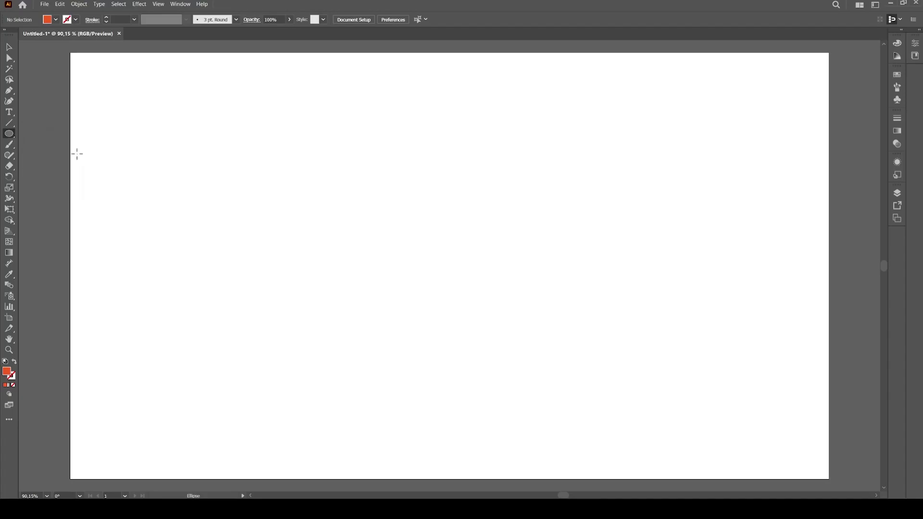
{"action": "left_click_drag", "start_coordinate": [141, 98], "coordinate": [245, 203]}
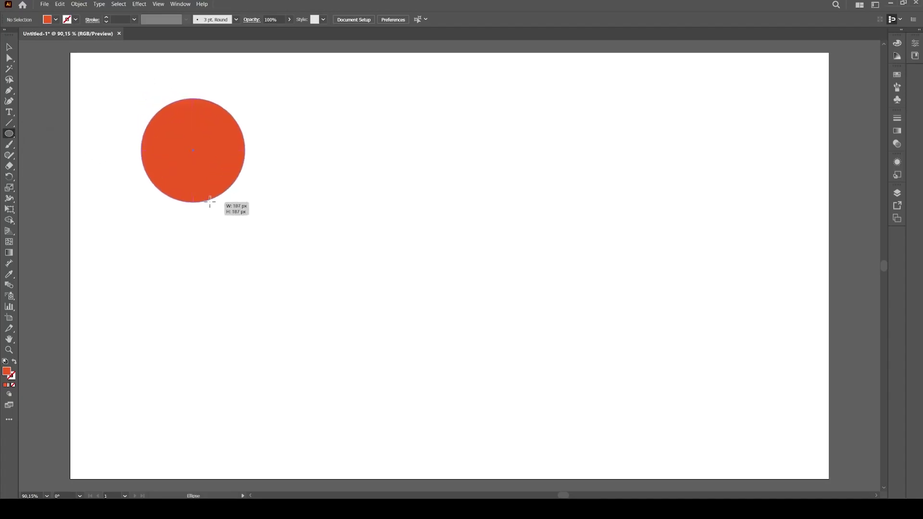
- Delete the extra circles and tuck a smaller 103 px circle against the big one's upper right
{"action": "left_click", "coordinate": [9, 48]}
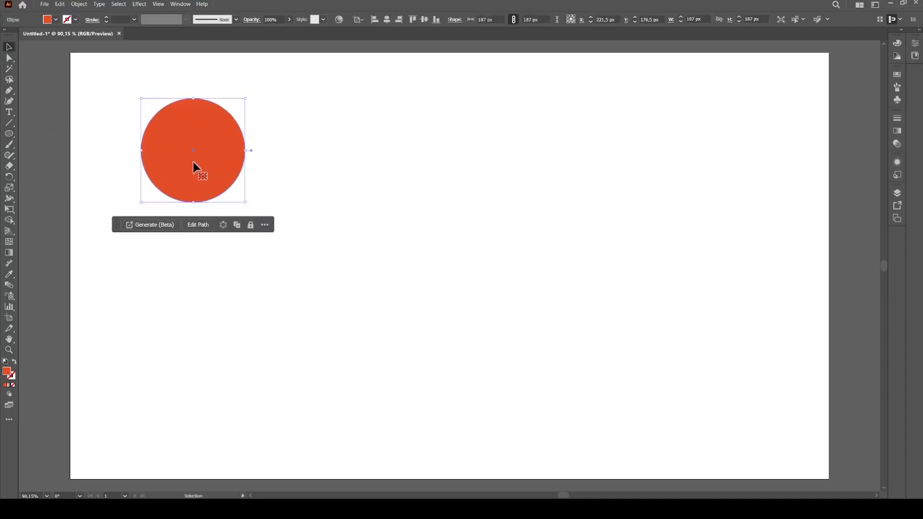
{"action": "mouse_move", "coordinate": [197, 172]}
{"action": "left_mouse_down"}
{"action": "mouse_move", "coordinate": [128, 138]}
{"action": "mouse_move", "coordinate": [164, 418]}
{"action": "mouse_move", "coordinate": [471, 370]}
{"action": "mouse_move", "coordinate": [613, 246]}
{"action": "mouse_move", "coordinate": [680, 169]}
{"action": "left_mouse_up"}
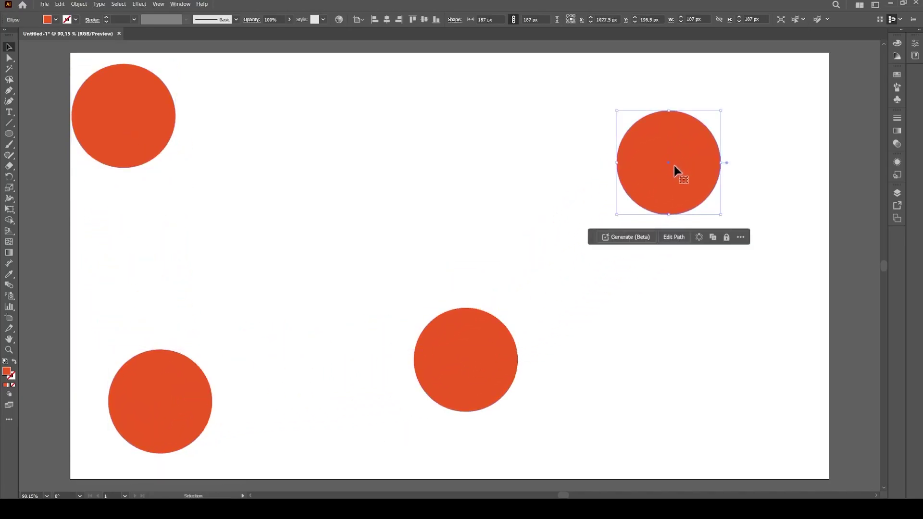
{"action": "mouse_move", "coordinate": [687, 379]}
{"action": "left_mouse_down"}
{"action": "mouse_move", "coordinate": [383, 200]}
{"action": "mouse_move", "coordinate": [363, 204]}
{"action": "left_mouse_up"}
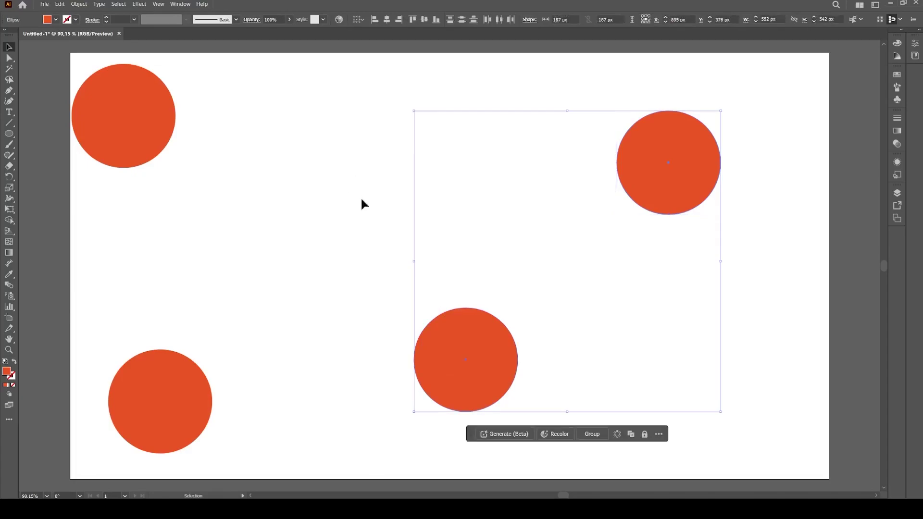
{"action": "key", "text": "Delete"}
{"action": "left_click_drag", "start_coordinate": [170, 385], "coordinate": [305, 247]}
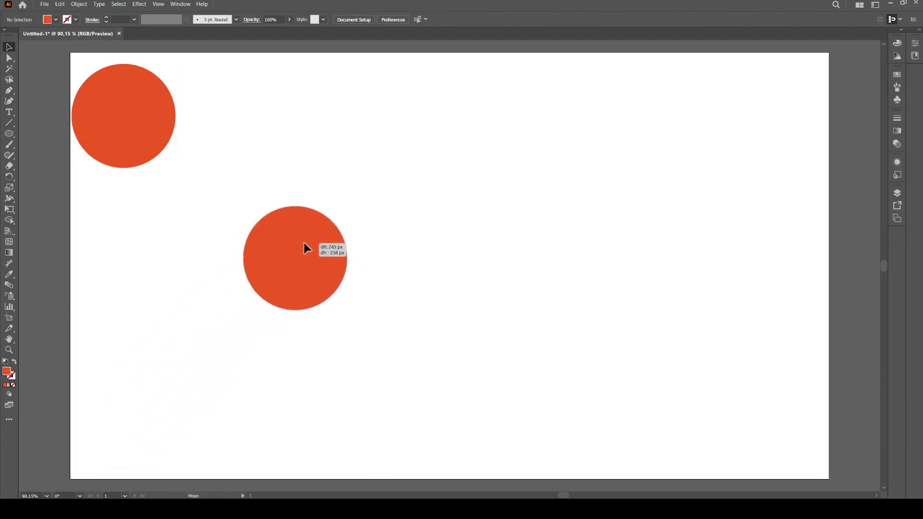
{"action": "left_click_drag", "start_coordinate": [138, 125], "coordinate": [418, 216]}
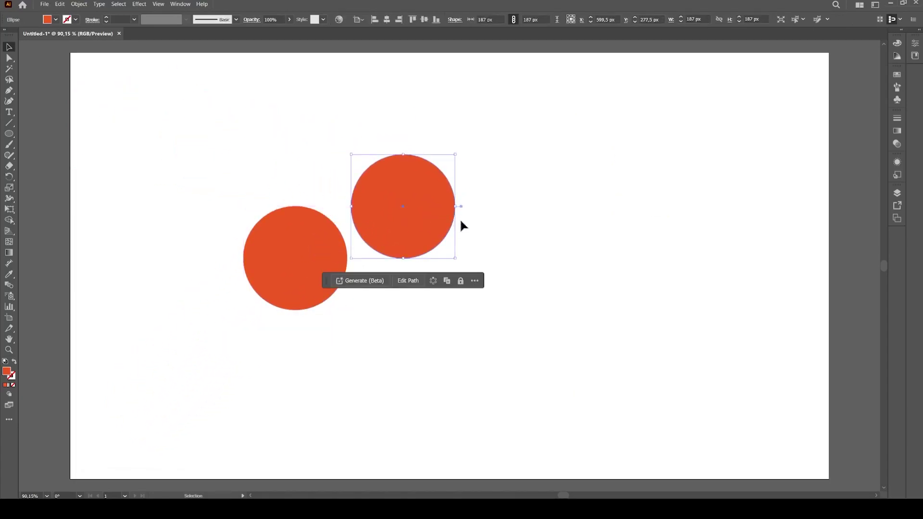
{"action": "mouse_move", "coordinate": [455, 258]}
{"action": "left_mouse_down"}
{"action": "mouse_move", "coordinate": [427, 236]}
{"action": "mouse_move", "coordinate": [369, 234]}
{"action": "left_mouse_up"}
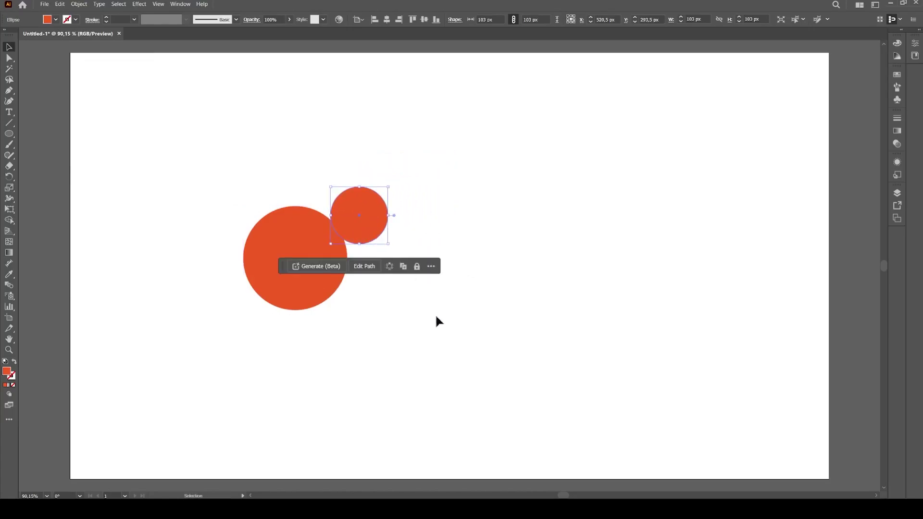
{"action": "key", "text": "ctrl+a"}
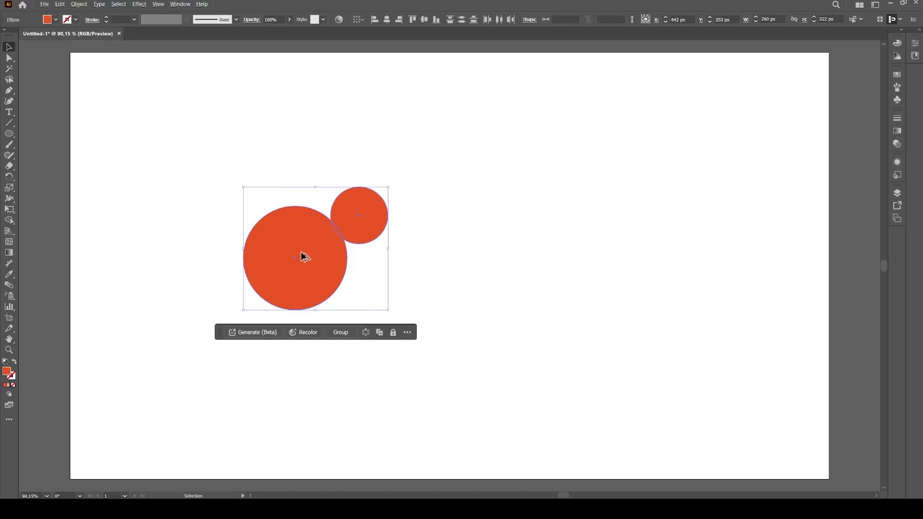
- Alt-drag a copy of the circle pair to the right and open the Pathfinder panel
{"action": "left_click_drag", "start_coordinate": [303, 256], "coordinate": [556, 274]}
{"action": "left_click_drag", "start_coordinate": [396, 304], "coordinate": [292, 210]}
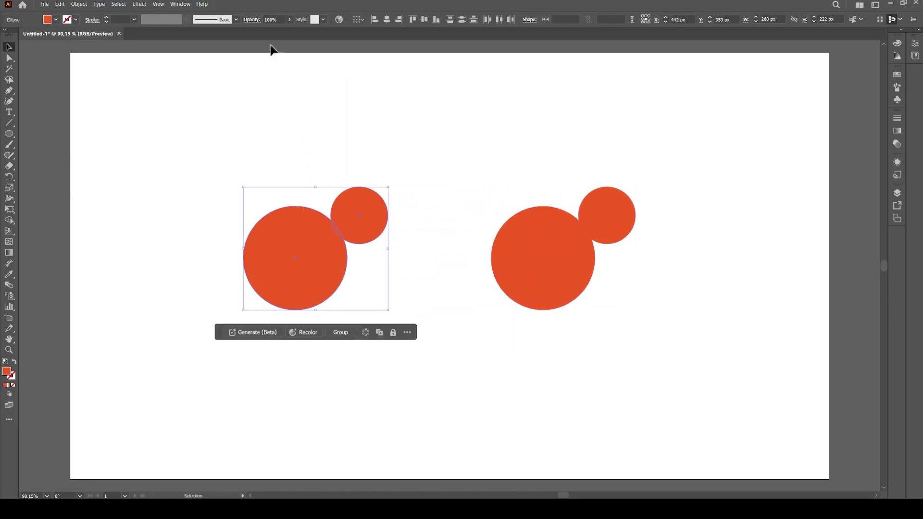
{"action": "left_click", "coordinate": [182, 4]}
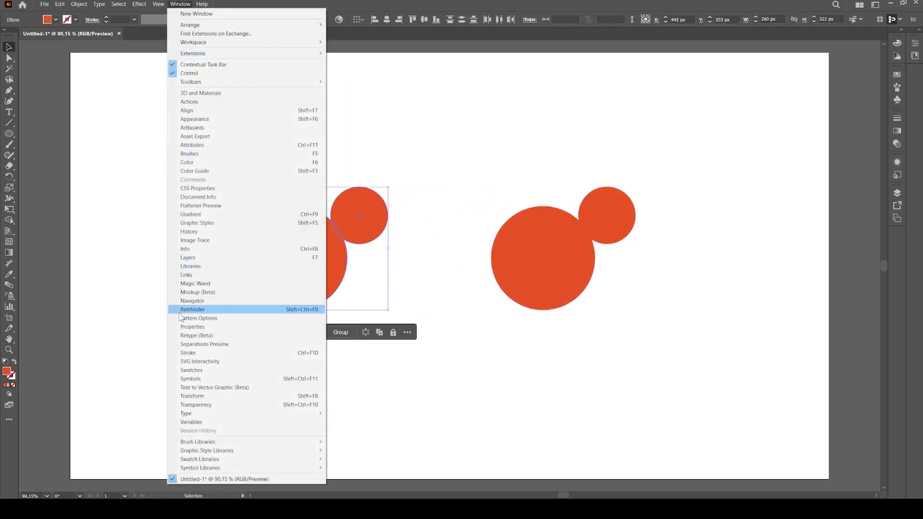
{"action": "left_click", "coordinate": [247, 307]}
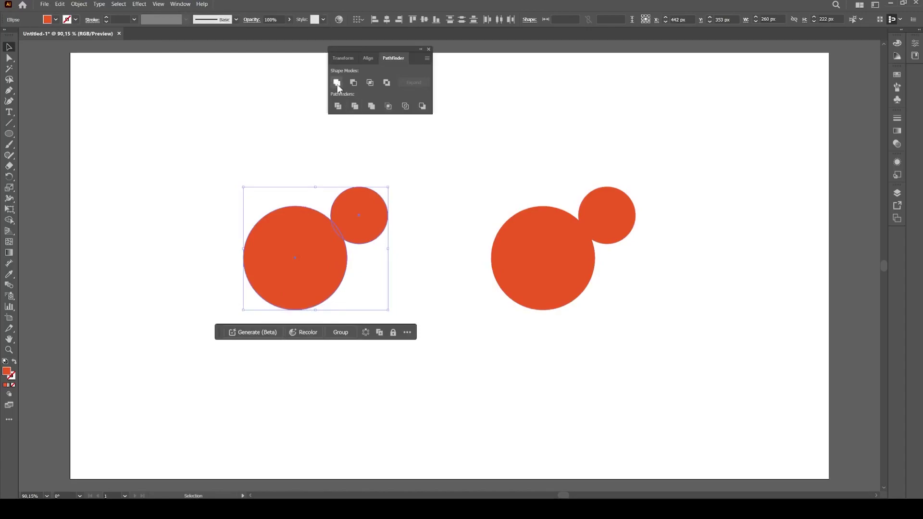
- Merge the left circle pair into one shape with the Shape Builder tool
{"action": "left_click", "coordinate": [9, 220]}
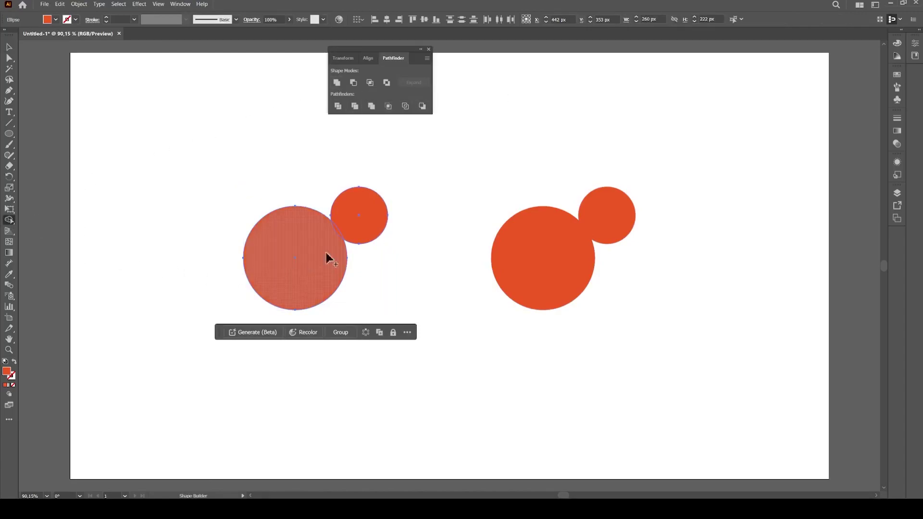
{"action": "left_click_drag", "start_coordinate": [366, 210], "coordinate": [294, 244]}
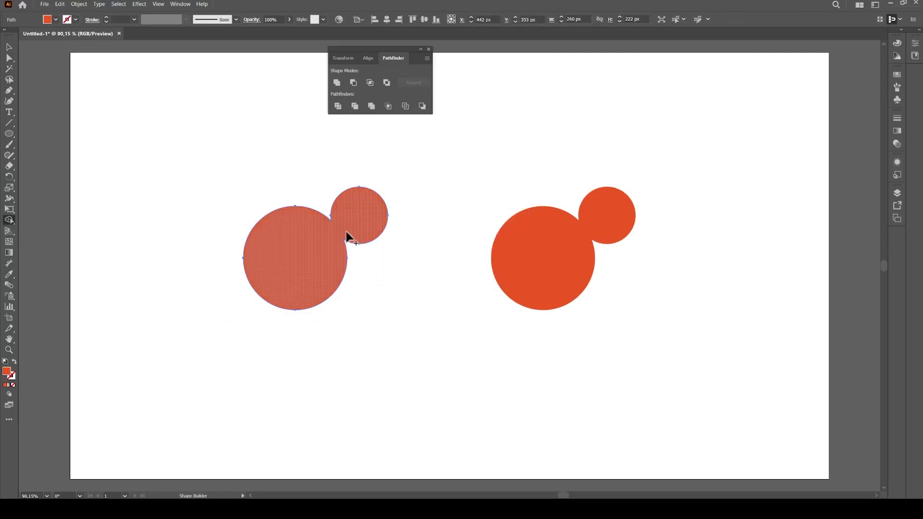
{"action": "key", "text": "ctrl+1"}
{"action": "scroll", "coordinate": [346, 235], "scroll_direction": "up", "scroll_amount": 3}
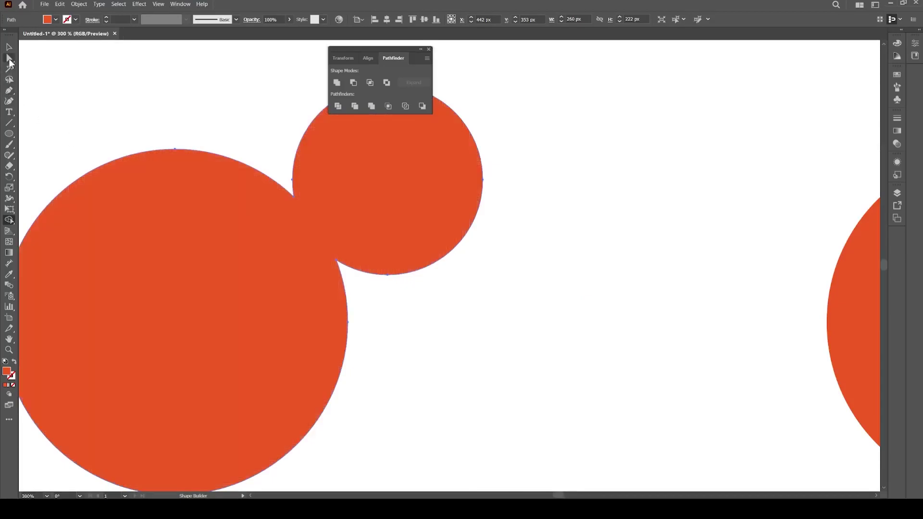
- Round off the sharp inner corners where the two circles join using Direct Selection
{"action": "left_click", "coordinate": [10, 60]}
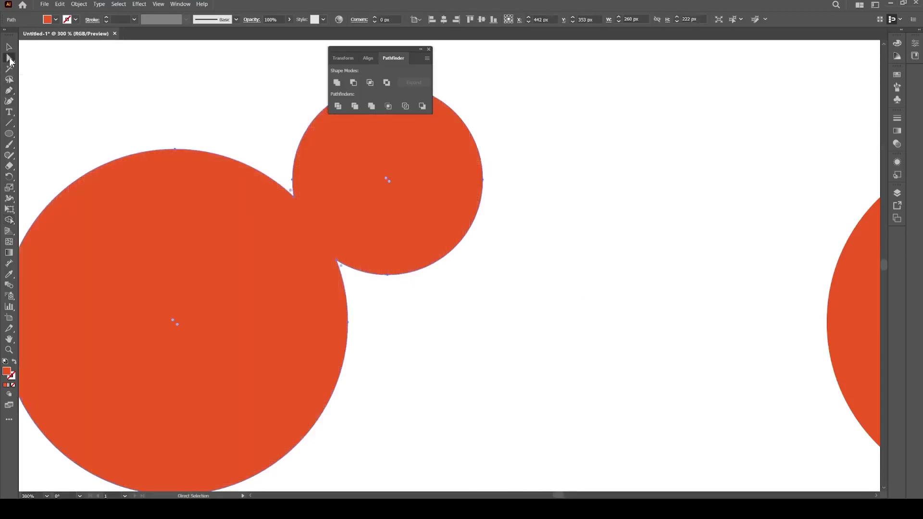
{"action": "left_click", "coordinate": [290, 192]}
{"action": "left_click_drag", "start_coordinate": [341, 269], "coordinate": [349, 288]}
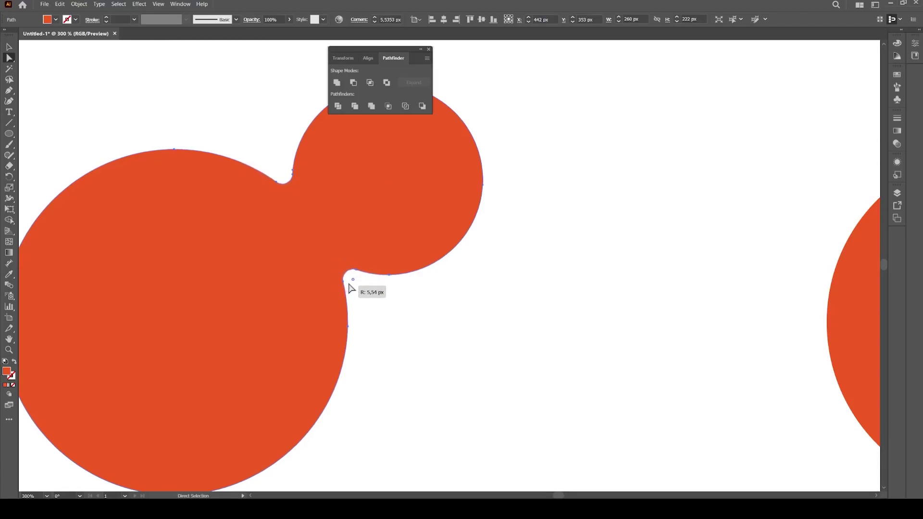
{"action": "scroll", "coordinate": [328, 289], "scroll_direction": "down", "scroll_amount": 2}
{"action": "left_click", "coordinate": [406, 342]}
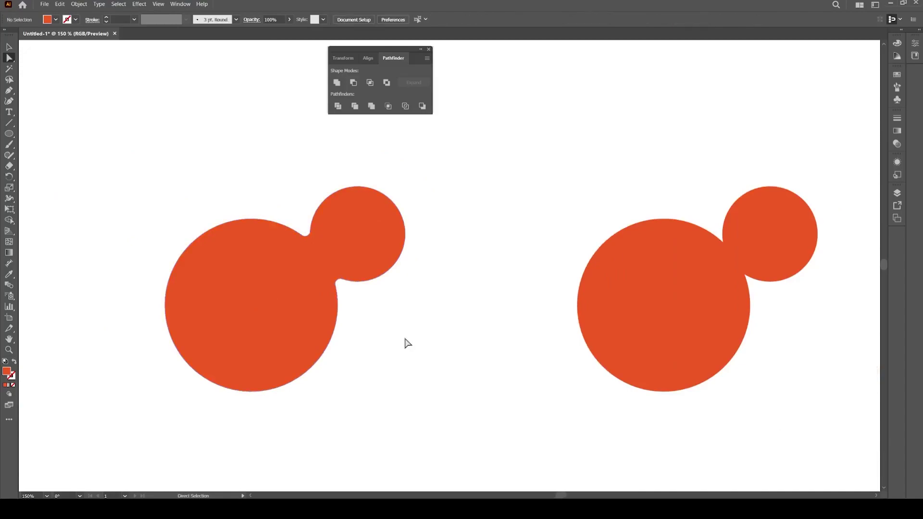
- Delete the merged blob, then move the unmerged circle pair left and reselect it
{"action": "scroll", "coordinate": [404, 331], "scroll_direction": "down", "scroll_amount": 1}
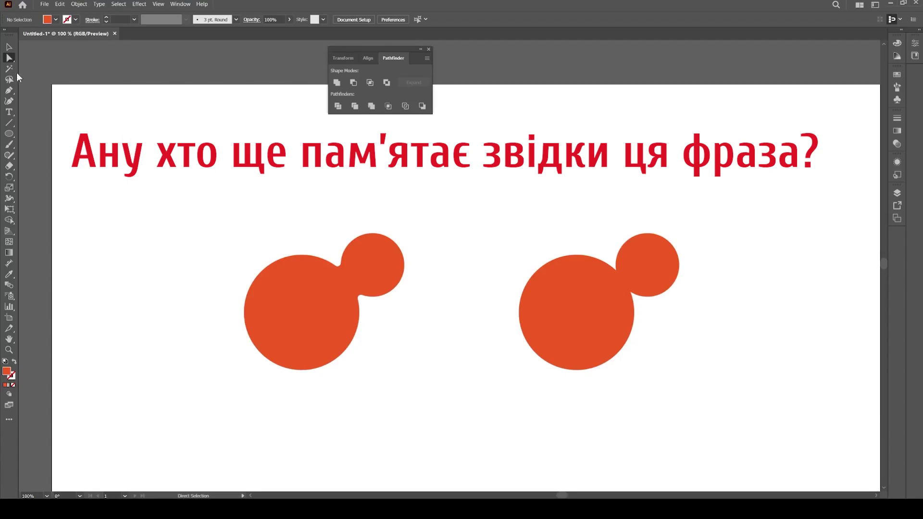
{"action": "left_click", "coordinate": [279, 292]}
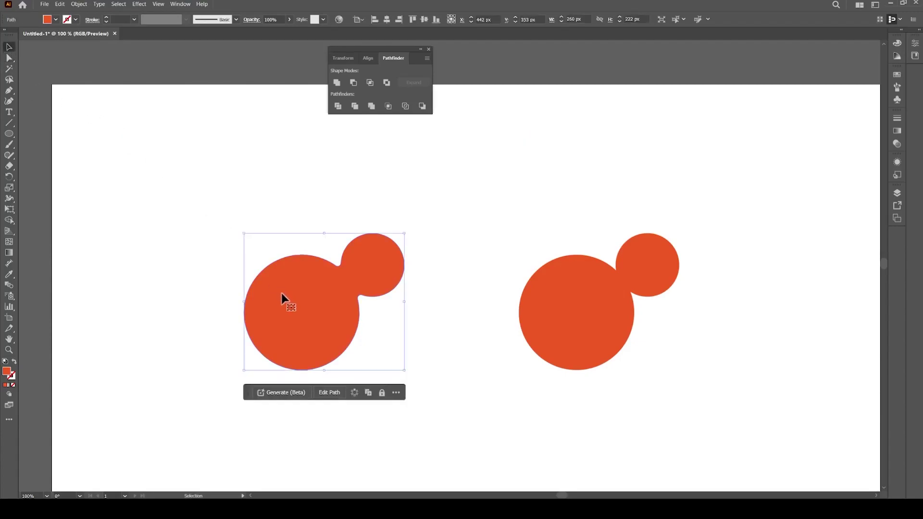
{"action": "key", "text": "Delete"}
{"action": "left_click_drag", "start_coordinate": [694, 393], "coordinate": [572, 239]}
{"action": "left_click_drag", "start_coordinate": [569, 298], "coordinate": [238, 293]}
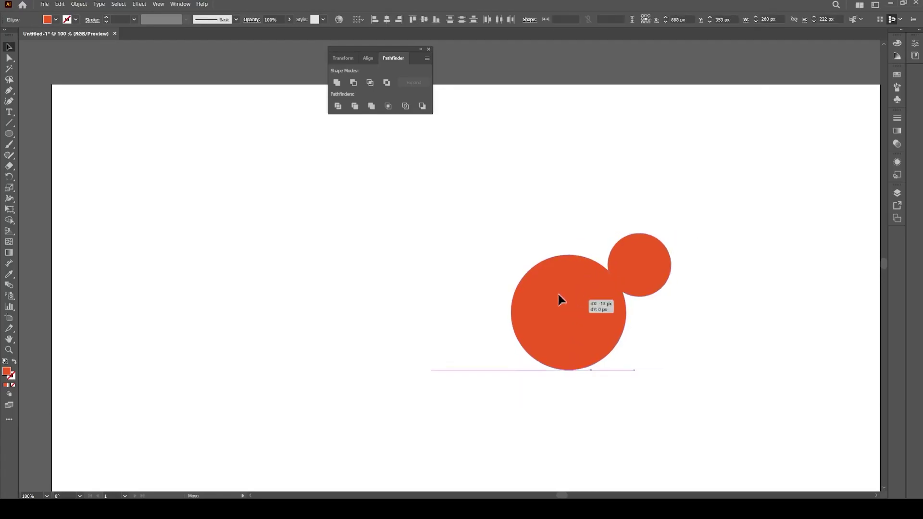
{"action": "left_click", "coordinate": [377, 332]}
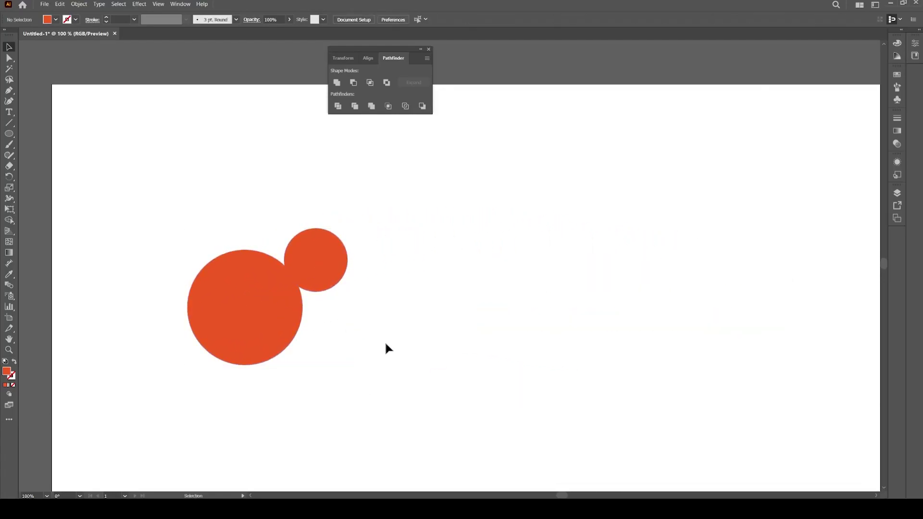
{"action": "left_click_drag", "start_coordinate": [387, 344], "coordinate": [261, 245]}
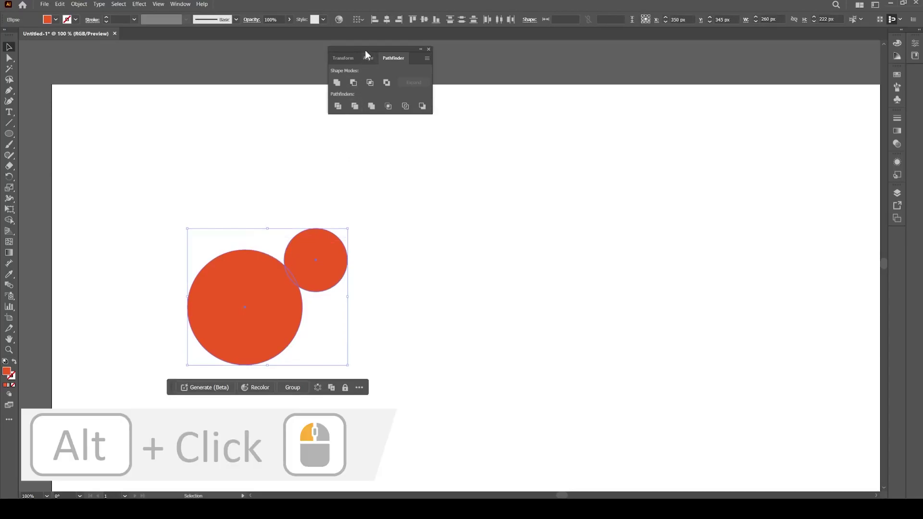
- Alt+Unite the circles into a compound shape and reposition the small circle at its upper right
{"action": "left_click_drag", "start_coordinate": [366, 54], "coordinate": [460, 169]}
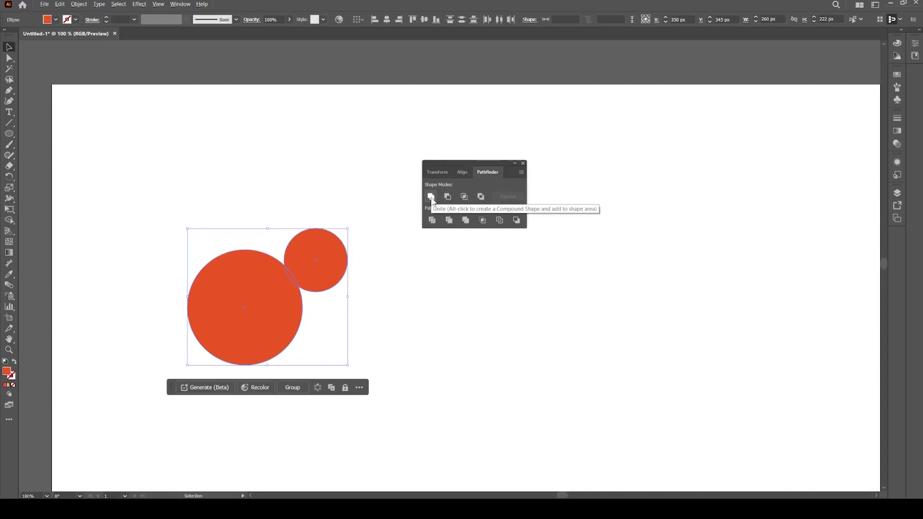
{"action": "left_click", "coordinate": [431, 197], "text": "alt"}
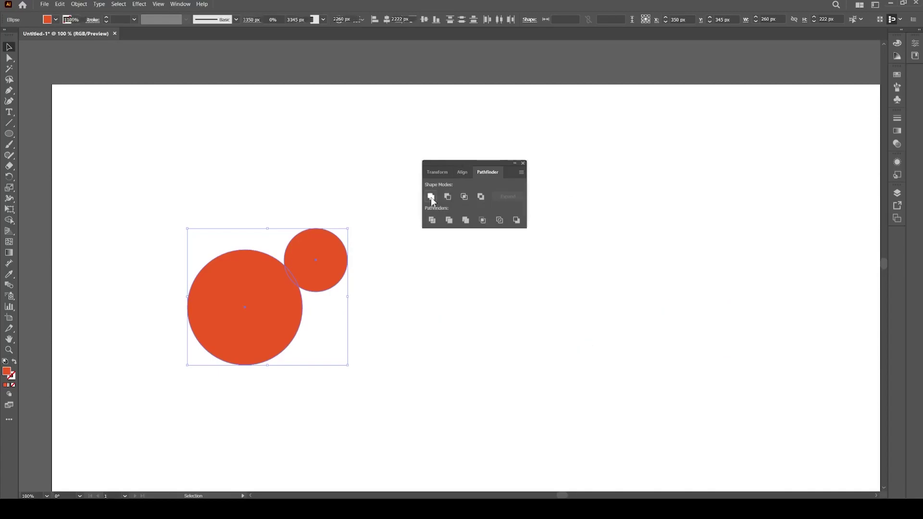
{"action": "left_click", "coordinate": [381, 302]}
{"action": "double_click", "coordinate": [329, 271]}
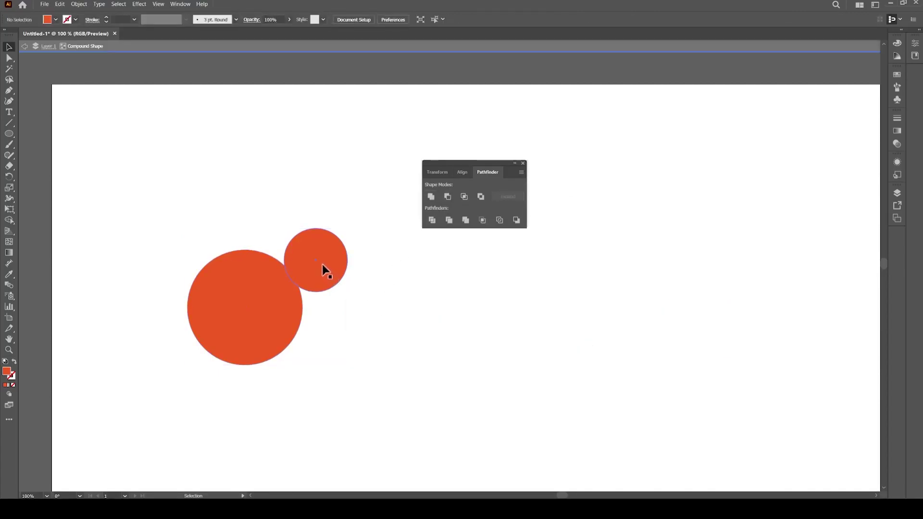
{"action": "mouse_move", "coordinate": [328, 272]}
{"action": "left_mouse_down"}
{"action": "mouse_move", "coordinate": [225, 245]}
{"action": "mouse_move", "coordinate": [319, 267]}
{"action": "left_mouse_up"}
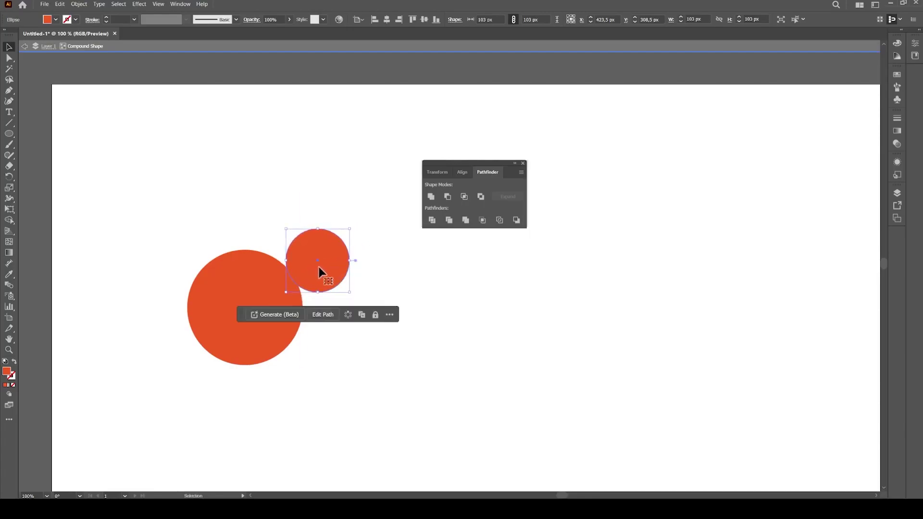
{"action": "double_click", "coordinate": [292, 191]}
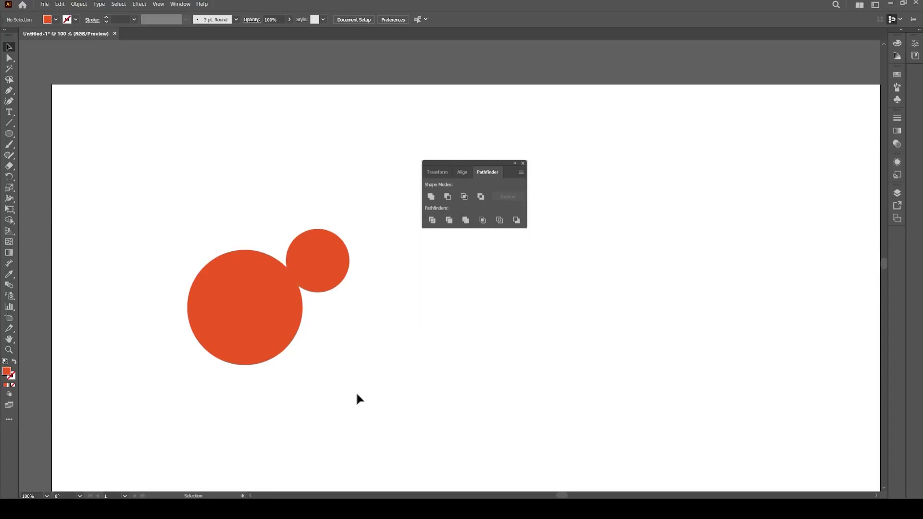
{"action": "left_click_drag", "start_coordinate": [356, 395], "coordinate": [262, 245]}
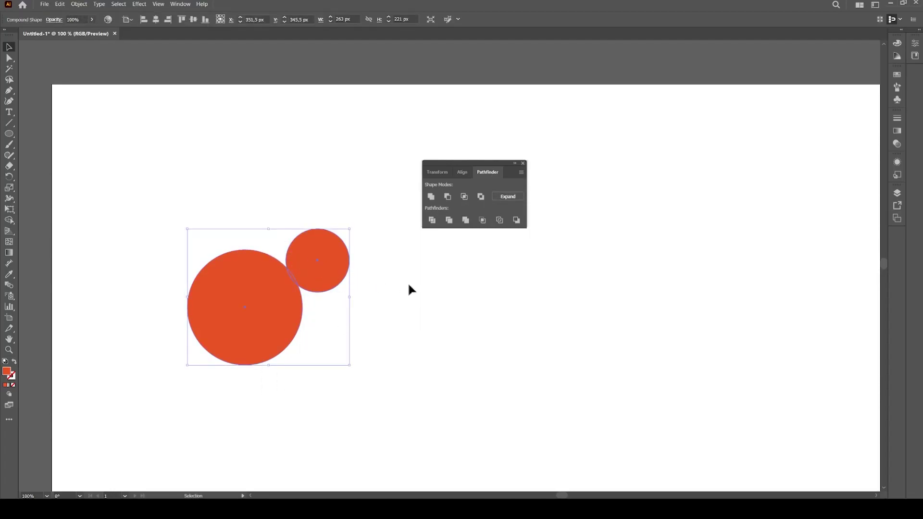
- Apply an Offset Path effect of 10 px with Round joins to the circles
{"action": "left_click", "coordinate": [139, 4]}
{"action": "mouse_move", "coordinate": [147, 93]}
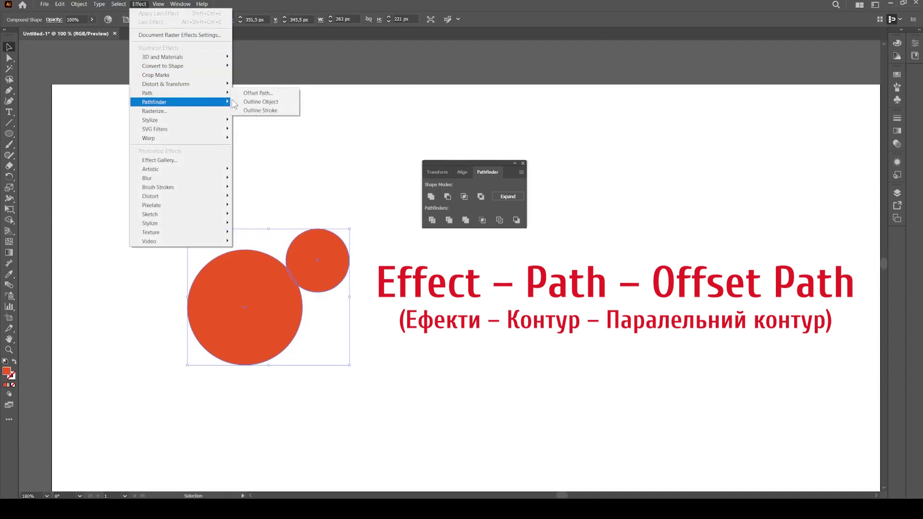
{"action": "left_click", "coordinate": [248, 95]}
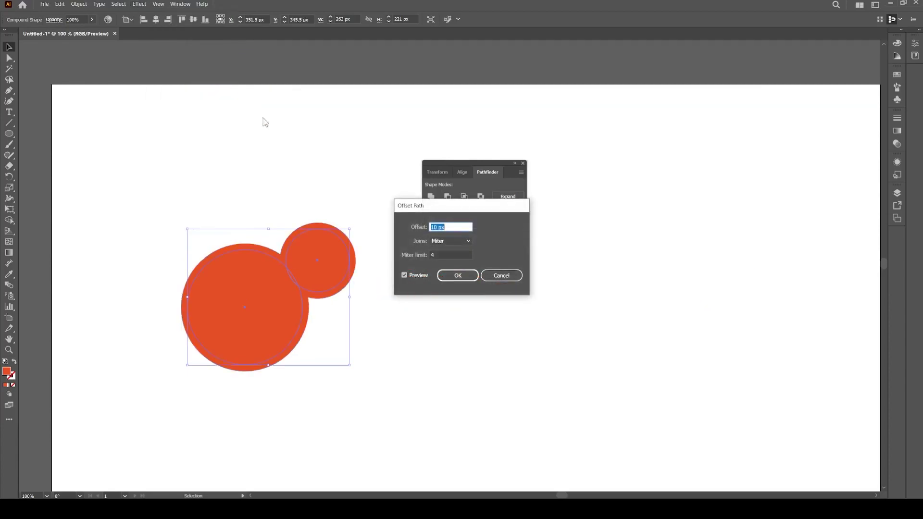
{"action": "left_click_drag", "start_coordinate": [435, 208], "coordinate": [438, 275]}
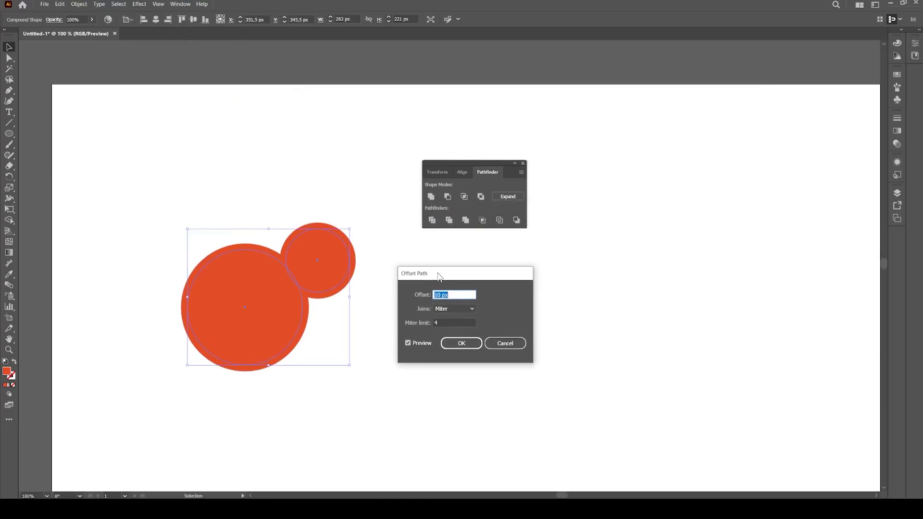
{"action": "left_click", "coordinate": [470, 309]}
{"action": "left_click", "coordinate": [454, 330]}
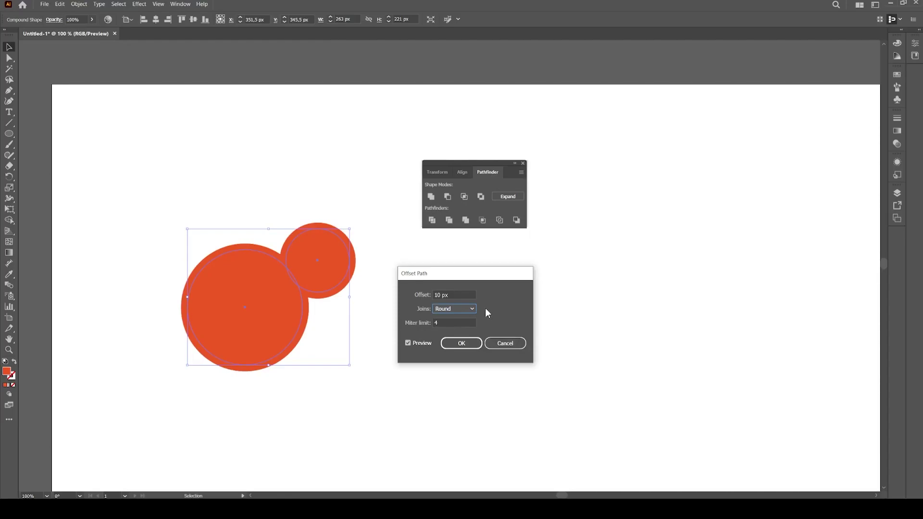
{"action": "left_click", "coordinate": [461, 343]}
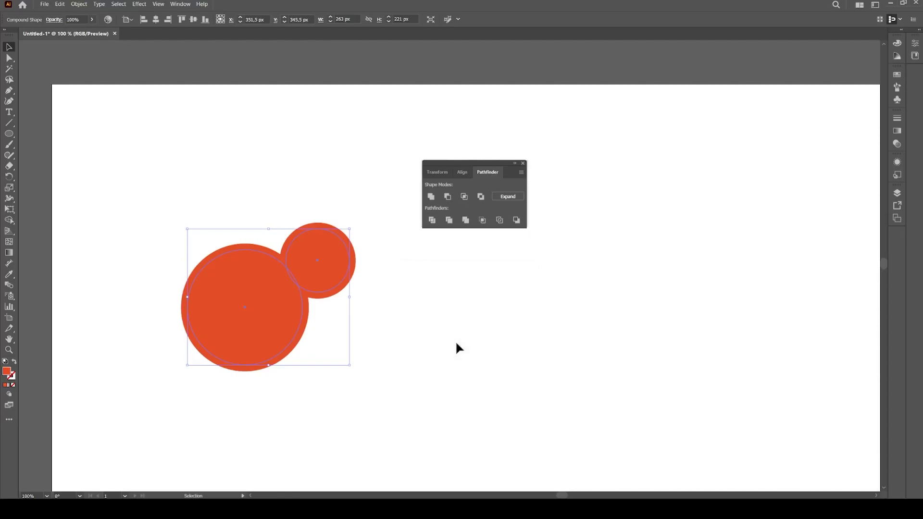
- Add a second Offset Path of -10 px with Round joins, then enter isolation mode
{"action": "left_click", "coordinate": [139, 5]}
{"action": "mouse_move", "coordinate": [147, 93]}
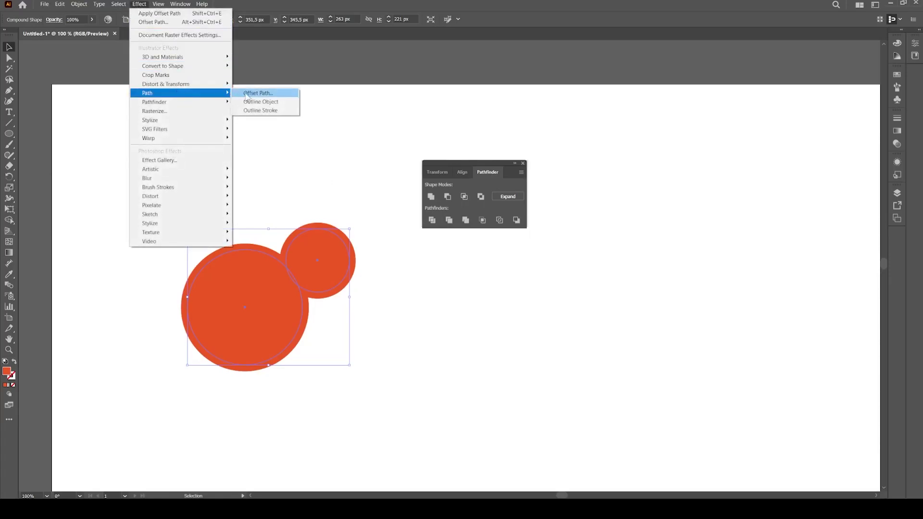
{"action": "left_click", "coordinate": [247, 93]}
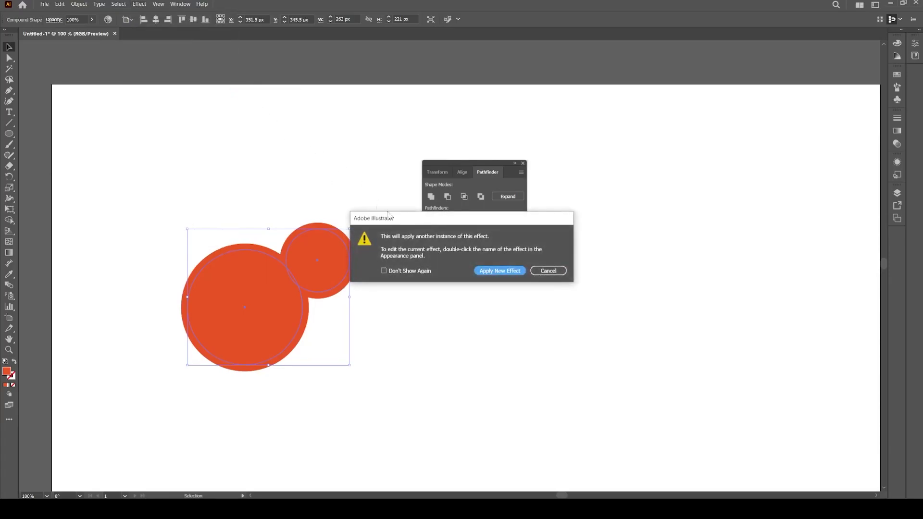
{"action": "left_click", "coordinate": [489, 270]}
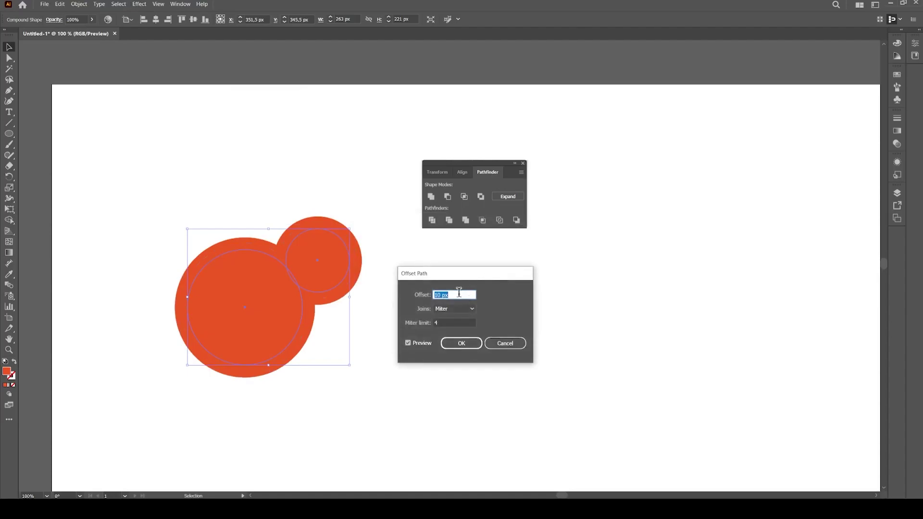
{"action": "key", "text": "shift+Down"}
{"action": "key", "text": "shift+Down"}
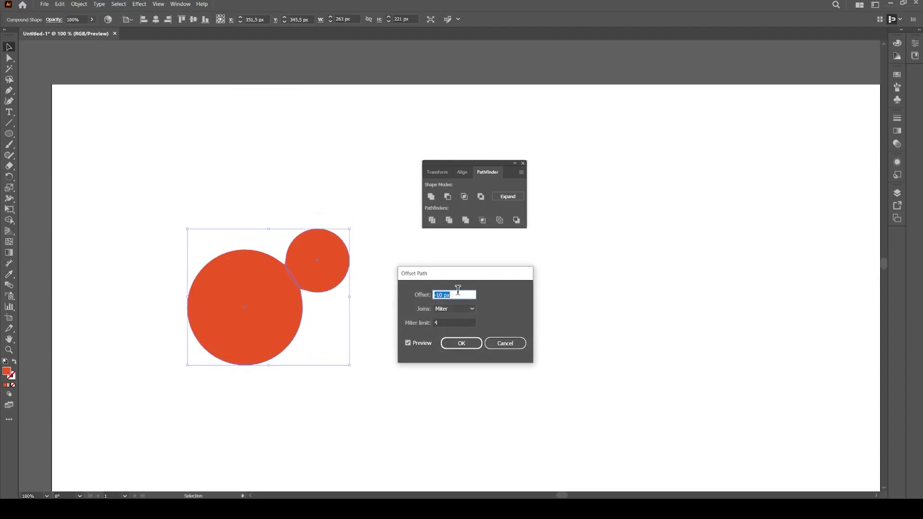
{"action": "left_click", "coordinate": [459, 312]}
{"action": "left_click", "coordinate": [449, 323]}
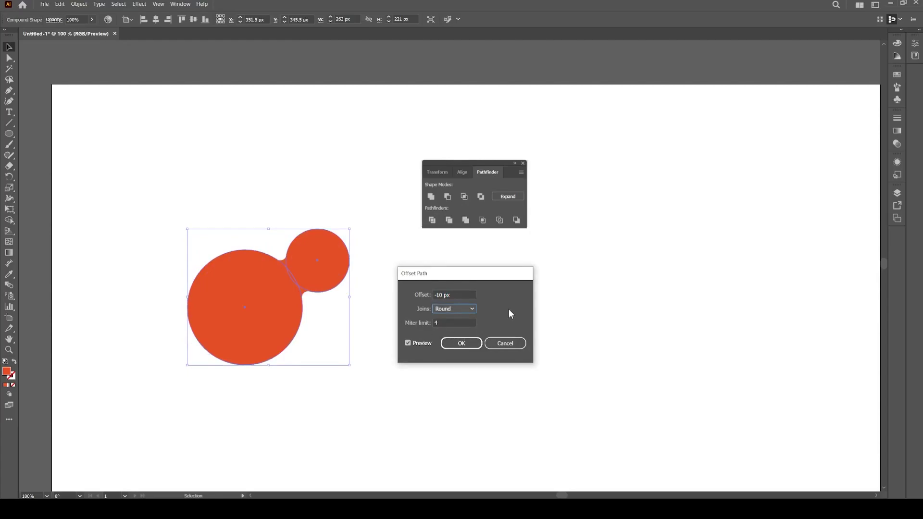
{"action": "left_click", "coordinate": [462, 342]}
{"action": "double_click", "coordinate": [333, 277]}
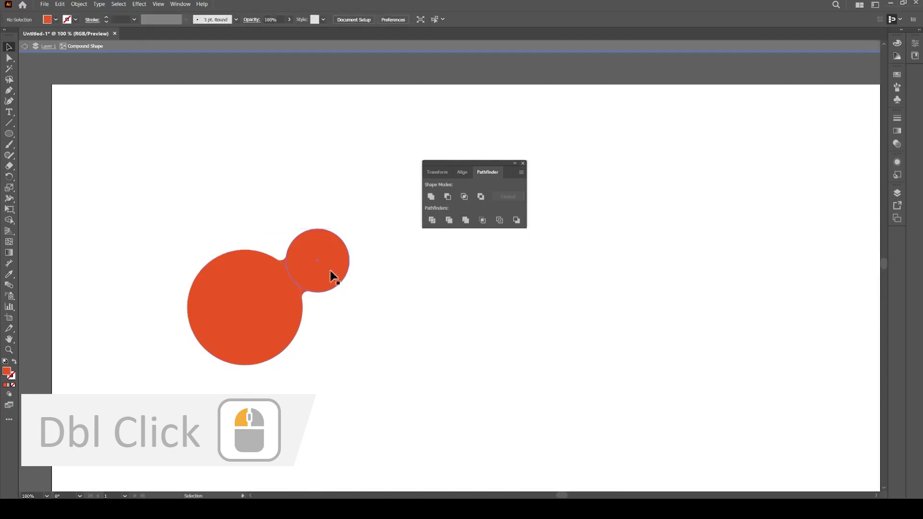
- Rearrange the circles and add a smaller copied circle as a third lobe on the left
{"action": "mouse_move", "coordinate": [331, 272]}
{"action": "left_mouse_down"}
{"action": "mouse_move", "coordinate": [345, 310]}
{"action": "mouse_move", "coordinate": [335, 272]}
{"action": "mouse_move", "coordinate": [334, 303]}
{"action": "left_mouse_up"}
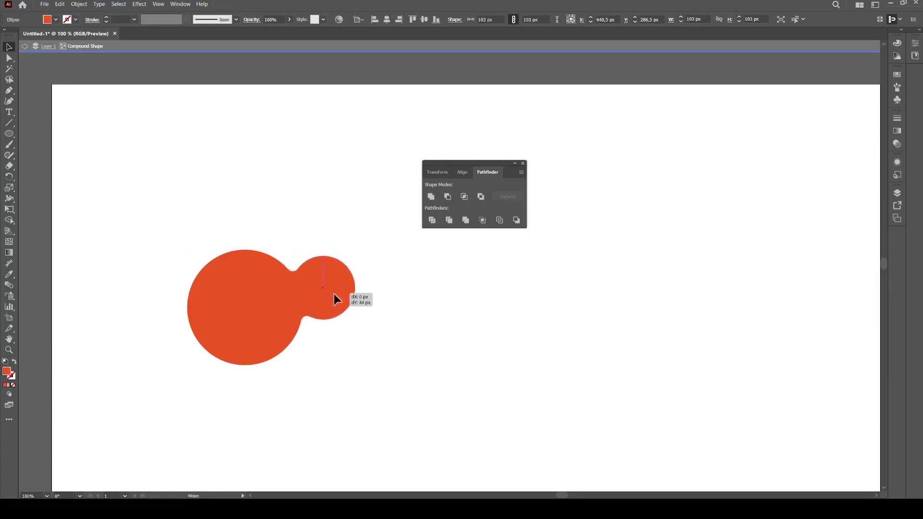
{"action": "left_click", "coordinate": [248, 298]}
{"action": "mouse_move", "coordinate": [248, 298]}
{"action": "left_mouse_down"}
{"action": "mouse_move", "coordinate": [235, 262]}
{"action": "mouse_move", "coordinate": [246, 267]}
{"action": "mouse_move", "coordinate": [252, 312]}
{"action": "left_mouse_up"}
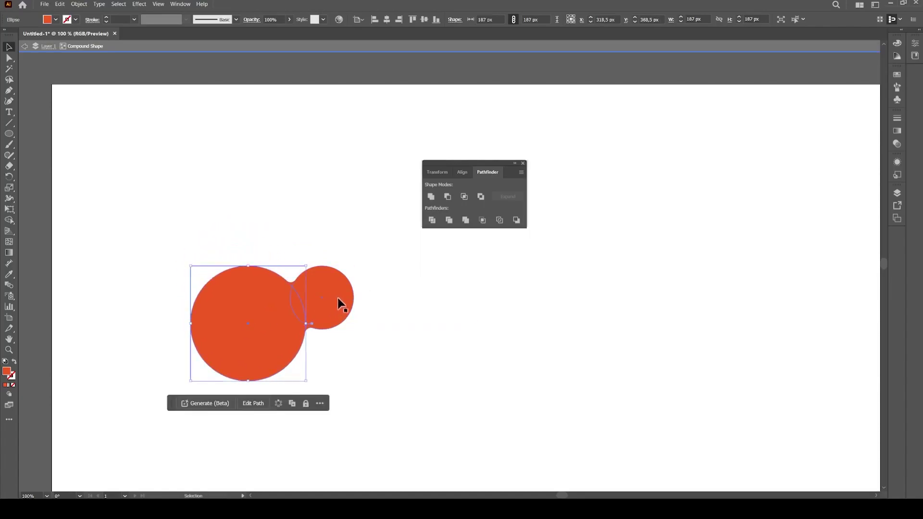
{"action": "left_click_drag", "start_coordinate": [324, 288], "coordinate": [272, 238]}
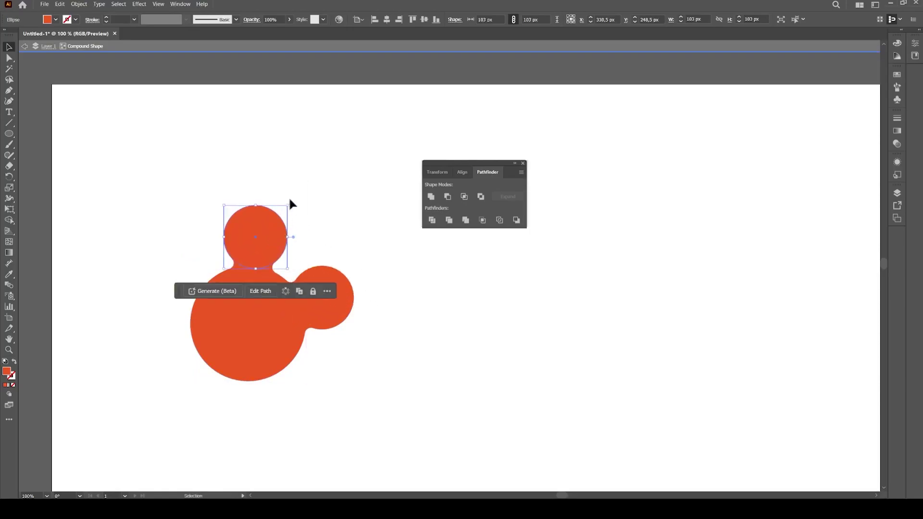
{"action": "left_click_drag", "start_coordinate": [289, 206], "coordinate": [276, 231]}
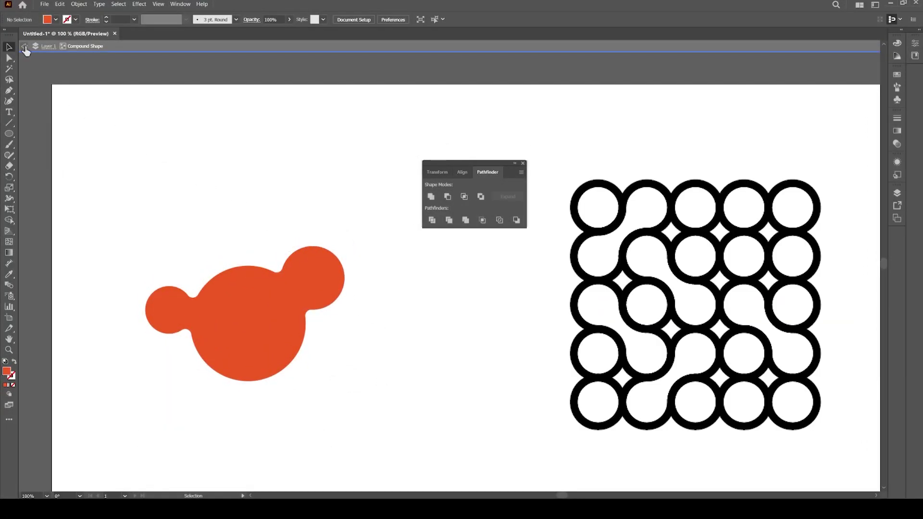
- Exit isolation mode and move the red blob to the artboard's top-left corner
{"action": "left_click", "coordinate": [24, 47]}
{"action": "left_click", "coordinate": [25, 46]}
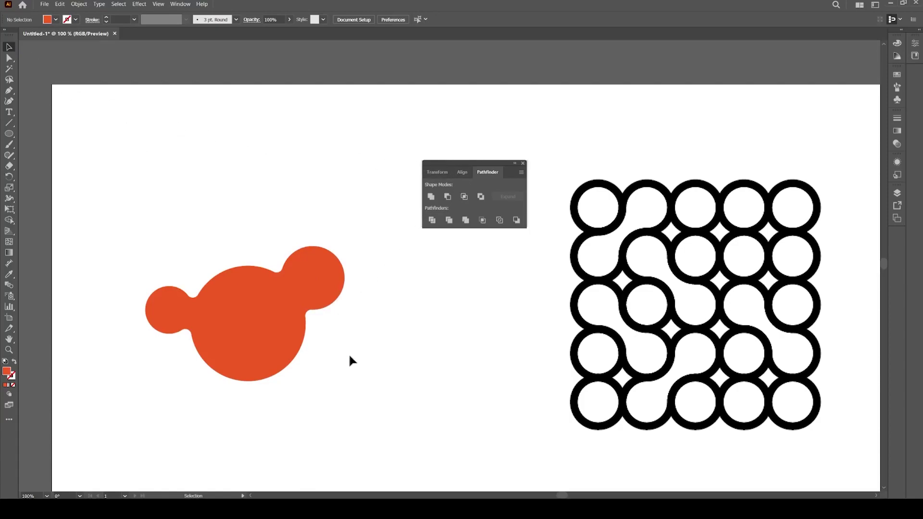
{"action": "left_click_drag", "start_coordinate": [361, 384], "coordinate": [171, 247]}
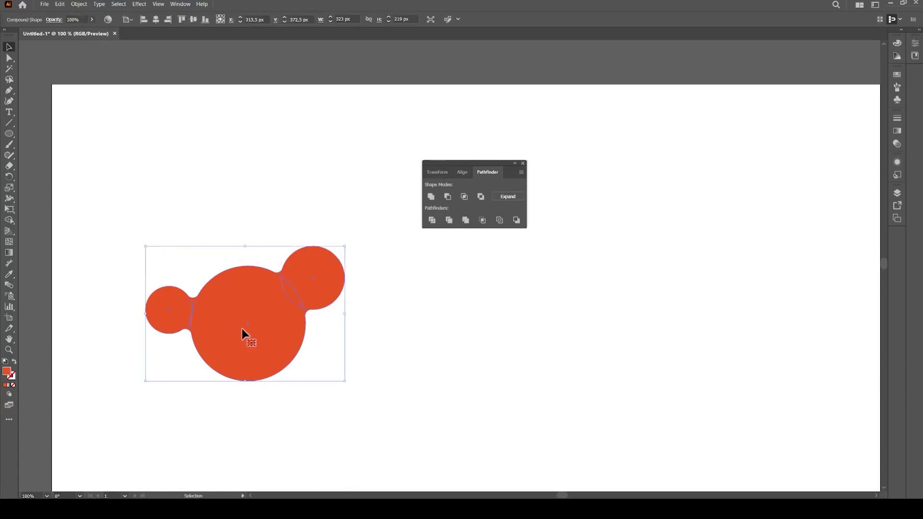
{"action": "left_click_drag", "start_coordinate": [243, 332], "coordinate": [167, 192]}
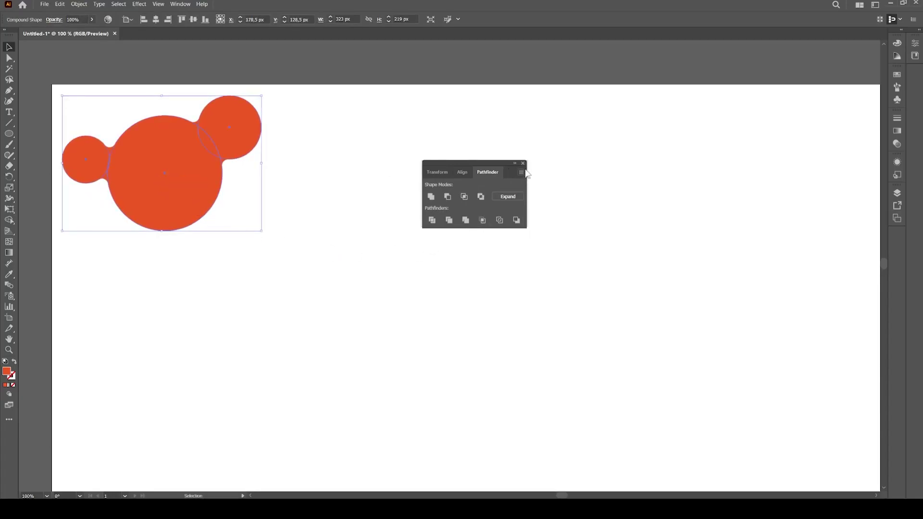
{"action": "left_click_drag", "start_coordinate": [512, 171], "coordinate": [819, 113]}
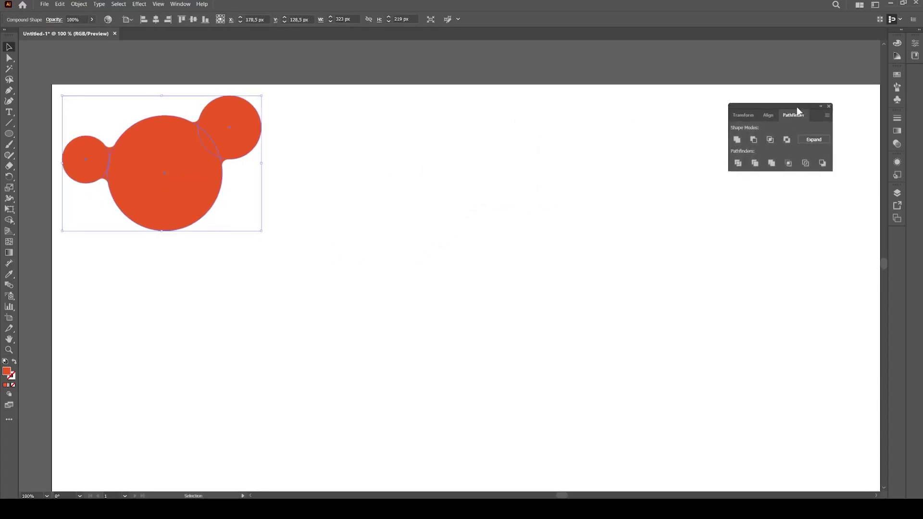
{"action": "left_click", "coordinate": [9, 134]}
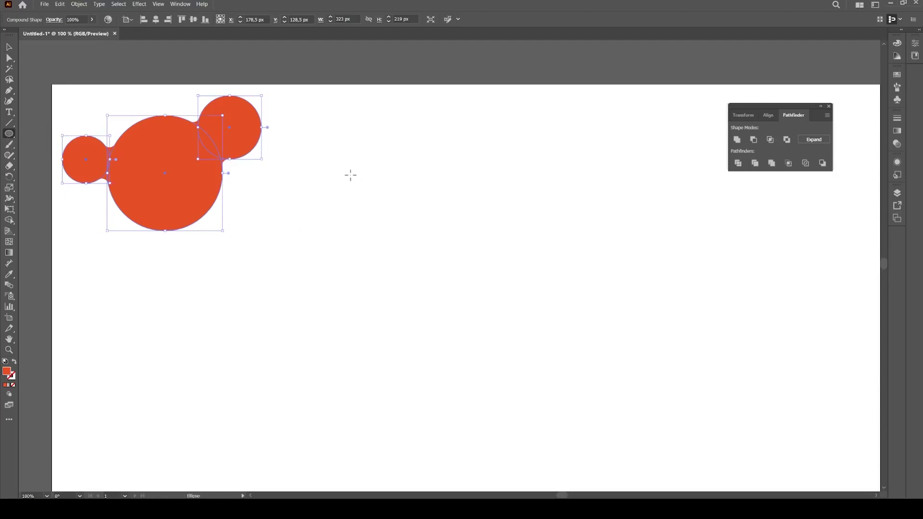
- Draw a 114 px circle with white fill and a 4 pt black outline
{"action": "left_click_drag", "start_coordinate": [350, 174], "coordinate": [420, 246]}
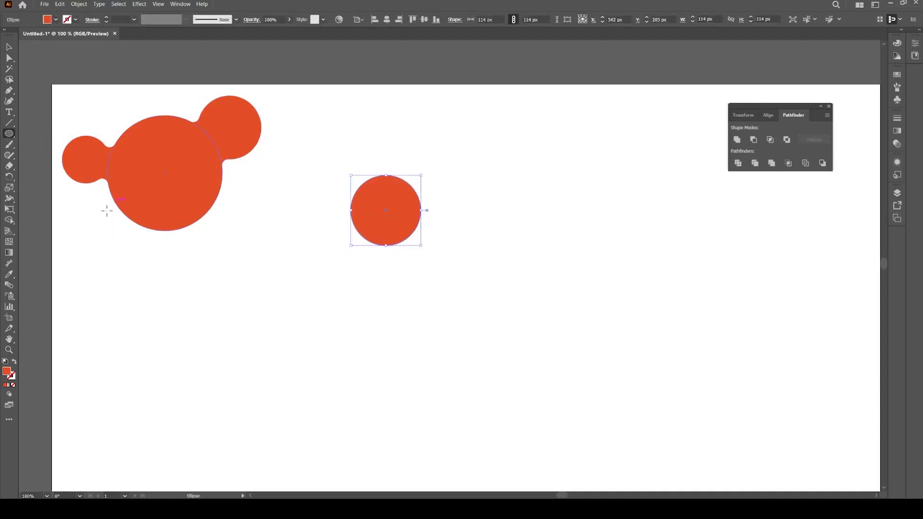
{"action": "left_click", "coordinate": [5, 362]}
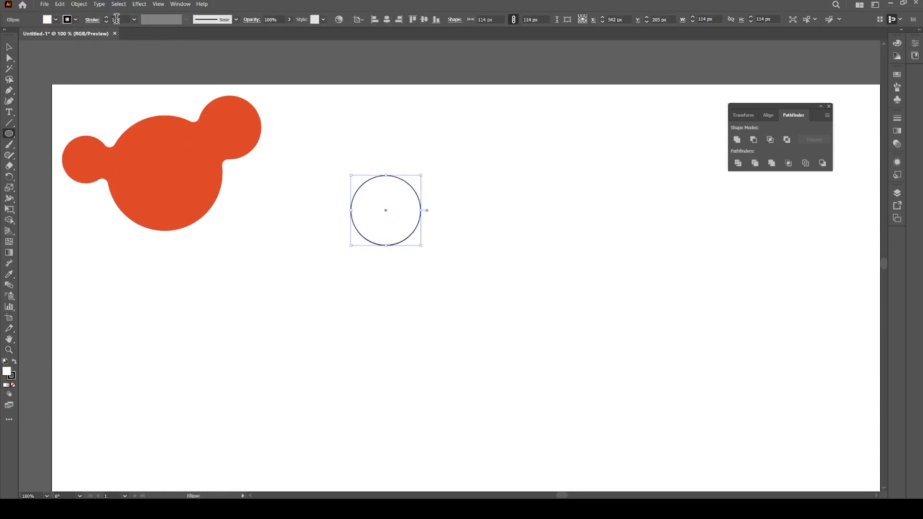
{"action": "type", "text": "4"}
{"action": "key", "text": "Return"}
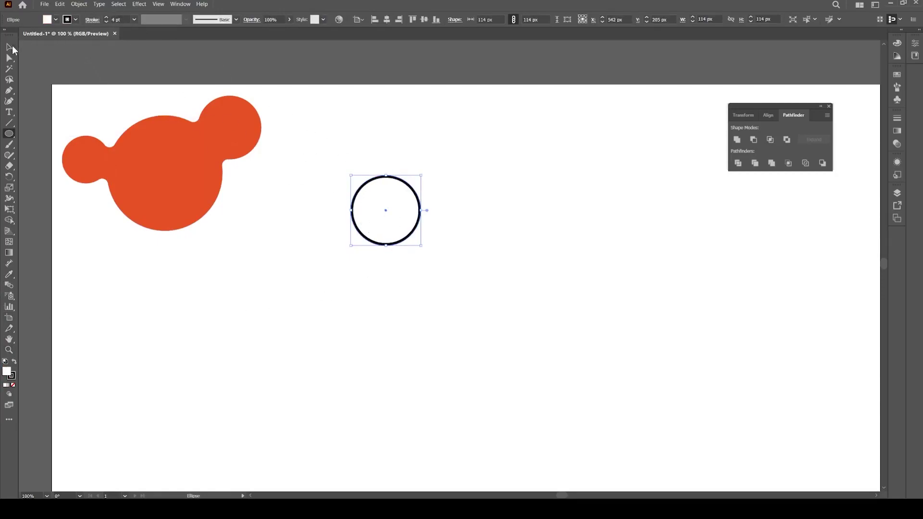
- Duplicate the circle into a touching row of five with Alt-drag and Ctrl+D
{"action": "left_click", "coordinate": [9, 46]}
{"action": "left_click_drag", "start_coordinate": [385, 212], "coordinate": [458, 214]}
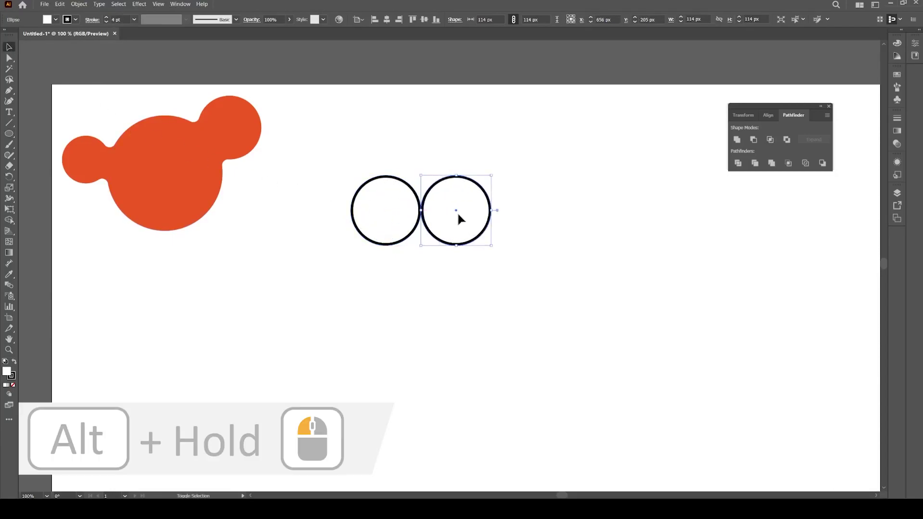
{"action": "key", "text": "ctrl+d"}
{"action": "key", "text": "ctrl+d"}
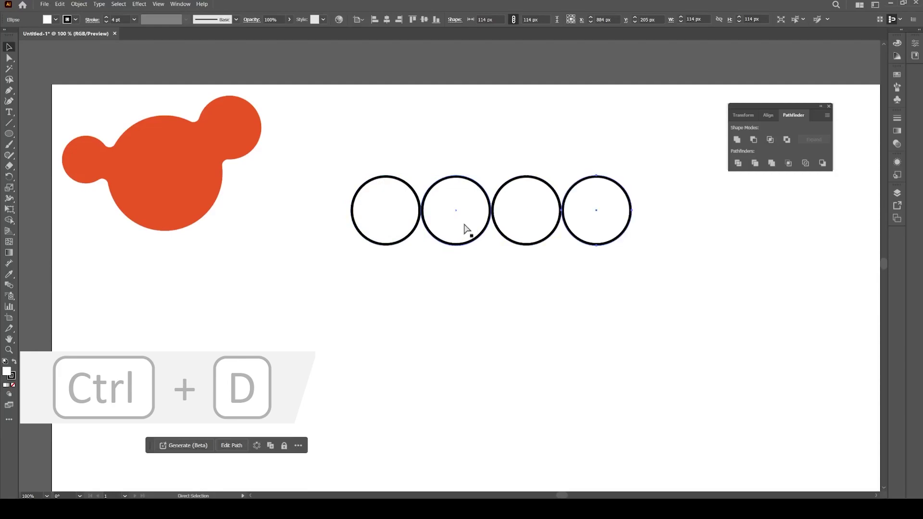
{"action": "key", "text": "ctrl+d"}
{"action": "left_click_drag", "start_coordinate": [553, 233], "coordinate": [367, 189]}
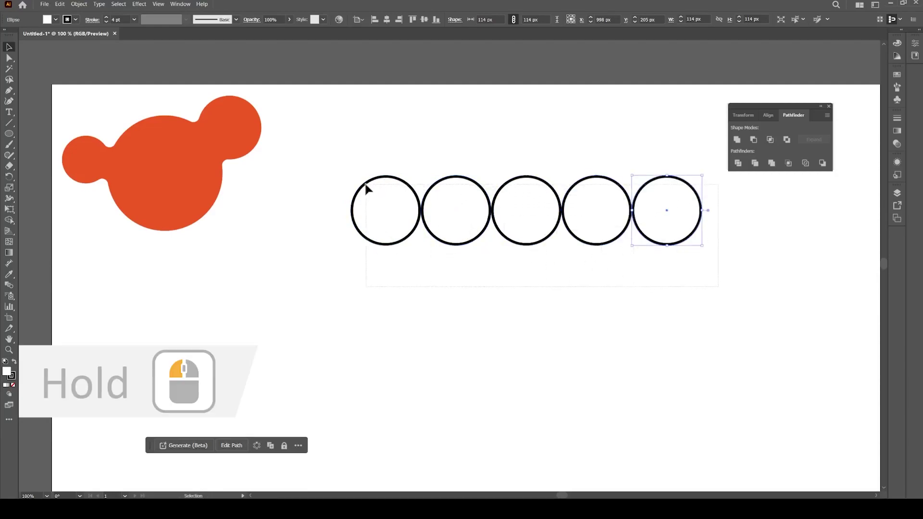
{"action": "key", "text": "ctrl+minus"}
{"action": "key", "text": "ctrl+minus"}
- Copy the row downward into a 5×5 grid and scale it to 171 px square
{"action": "left_click_drag", "start_coordinate": [414, 223], "coordinate": [418, 258]}
{"action": "key", "text": "ctrl+d"}
{"action": "key", "text": "ctrl+d"}
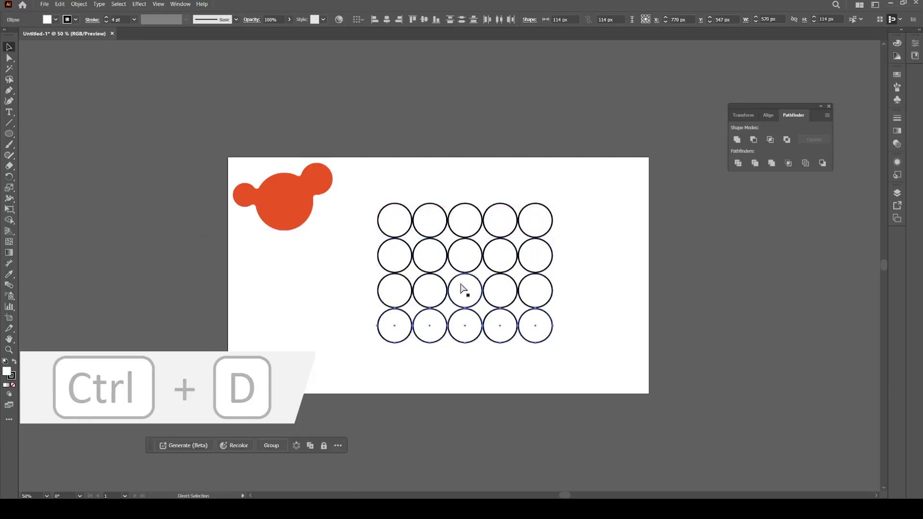
{"action": "key", "text": "ctrl+d"}
{"action": "left_click_drag", "start_coordinate": [373, 196], "coordinate": [507, 348]}
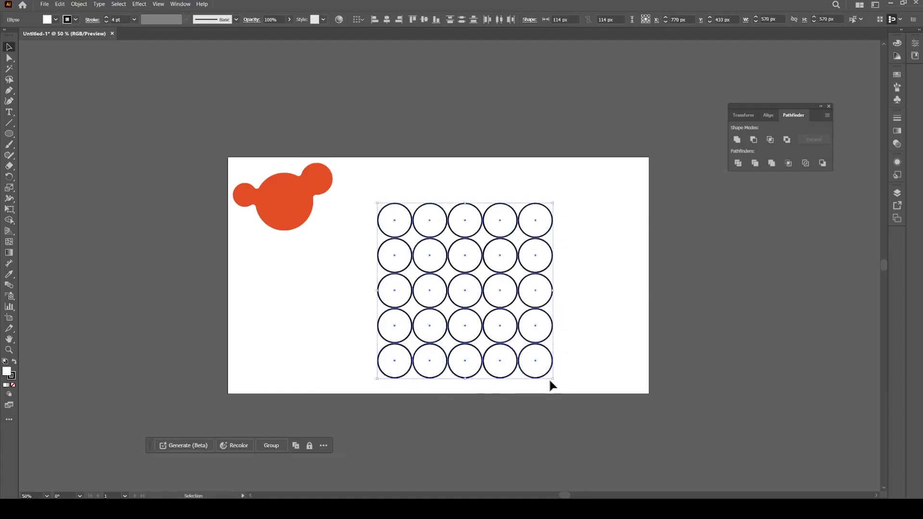
{"action": "left_click_drag", "start_coordinate": [552, 378], "coordinate": [428, 292]}
{"action": "scroll", "coordinate": [417, 226], "scroll_direction": "up", "scroll_amount": 1}
{"action": "scroll", "coordinate": [407, 225], "scroll_direction": "up", "scroll_amount": 2}
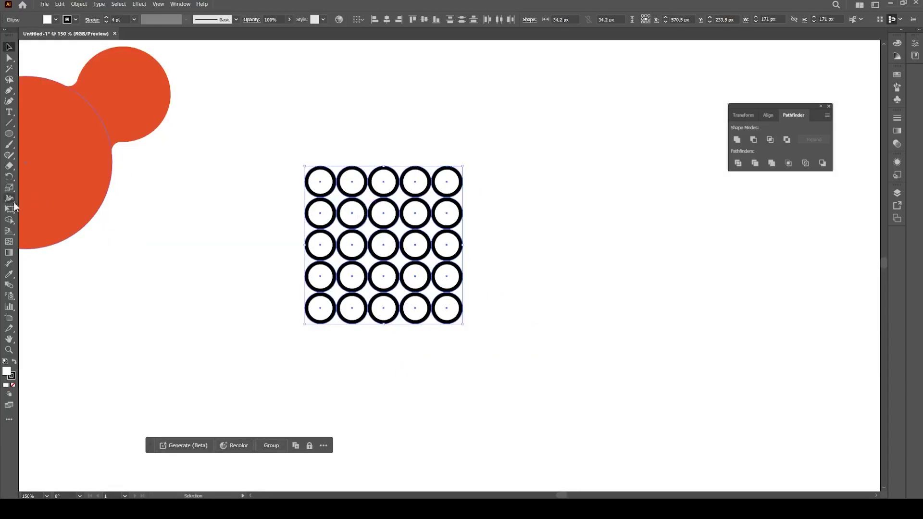
- Merge four diagonal circle pairs in the grid into S-shaped links with Shape Builder
{"action": "left_click", "coordinate": [10, 219]}
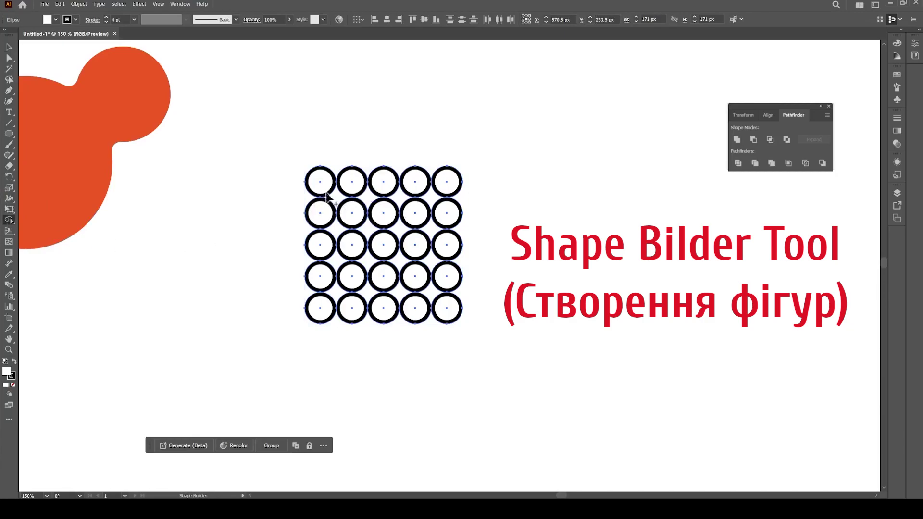
{"action": "left_click_drag", "start_coordinate": [320, 179], "coordinate": [337, 205]}
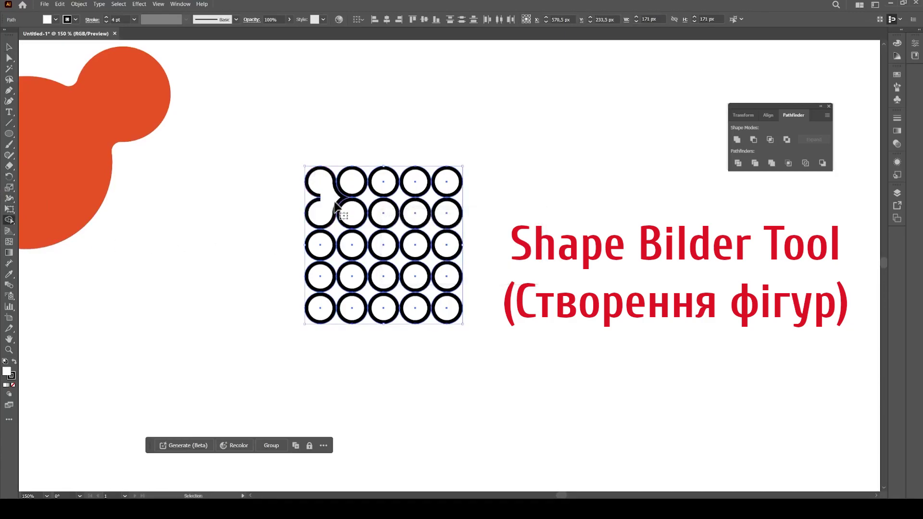
{"action": "key", "text": "ctrl+z"}
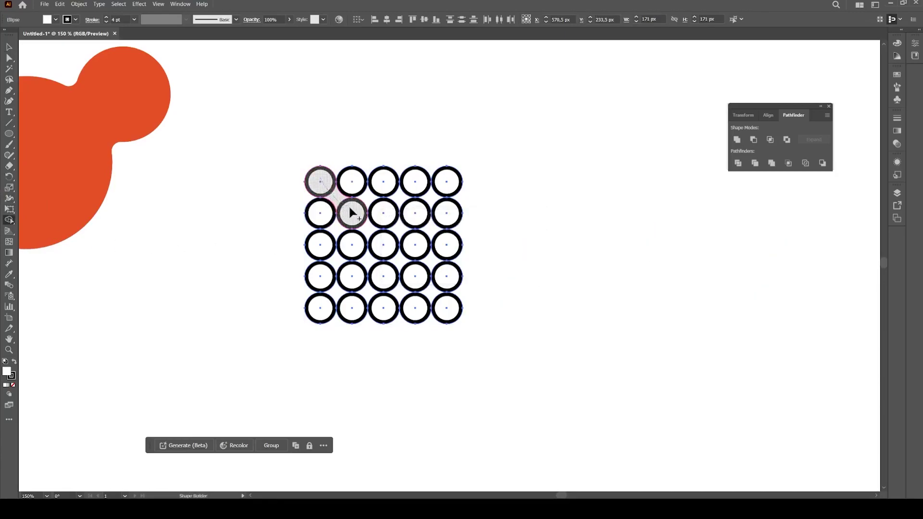
{"action": "mouse_move", "coordinate": [335, 201]}
{"action": "left_mouse_down"}
{"action": "mouse_move", "coordinate": [352, 212]}
{"action": "mouse_move", "coordinate": [339, 255]}
{"action": "left_mouse_up"}
{"action": "scroll", "coordinate": [377, 231], "scroll_direction": "up", "scroll_amount": 2}
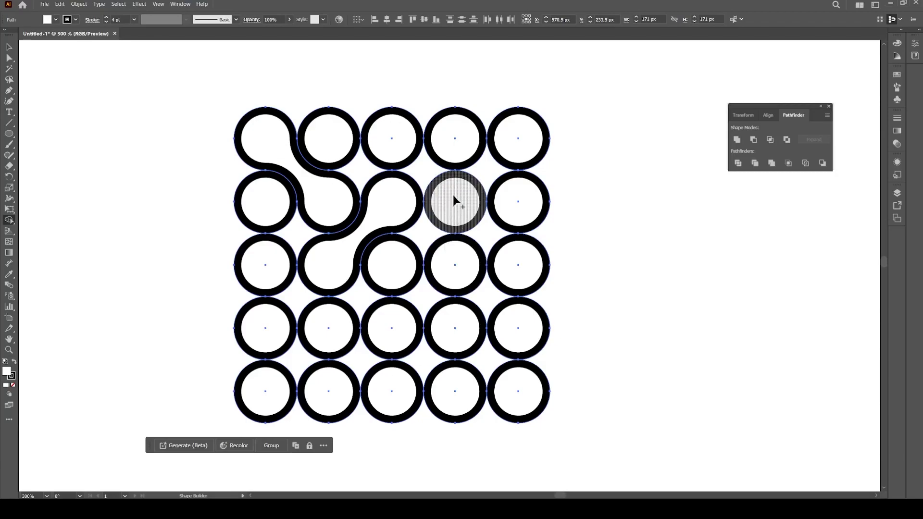
{"action": "left_click_drag", "start_coordinate": [452, 196], "coordinate": [394, 141]}
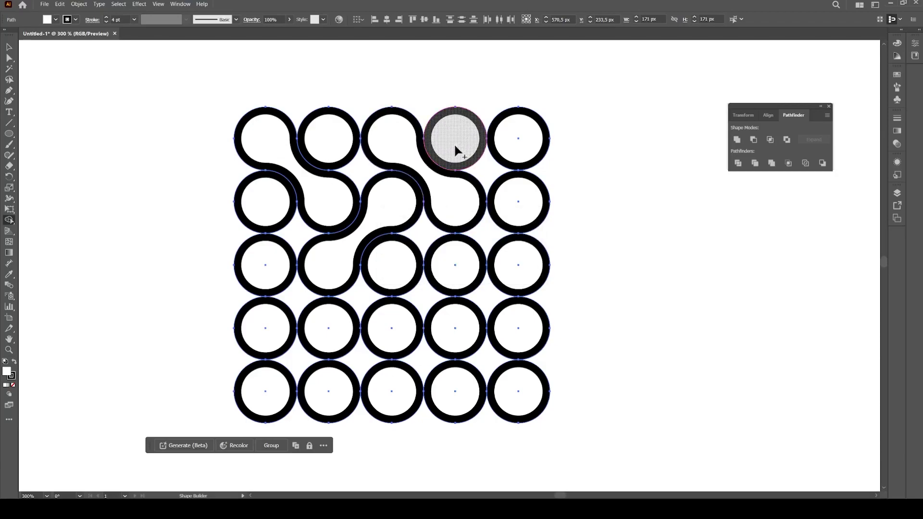
{"action": "left_click_drag", "start_coordinate": [454, 142], "coordinate": [506, 194]}
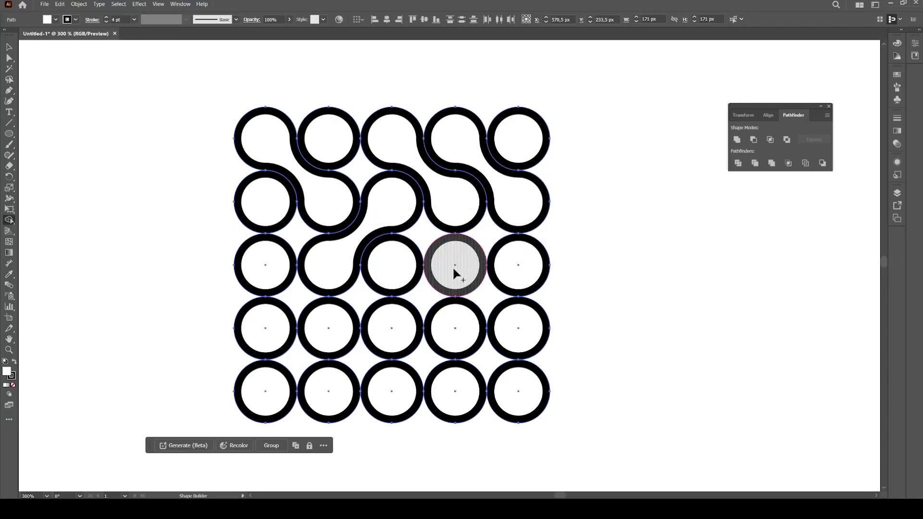
{"action": "left_click_drag", "start_coordinate": [451, 266], "coordinate": [385, 328]}
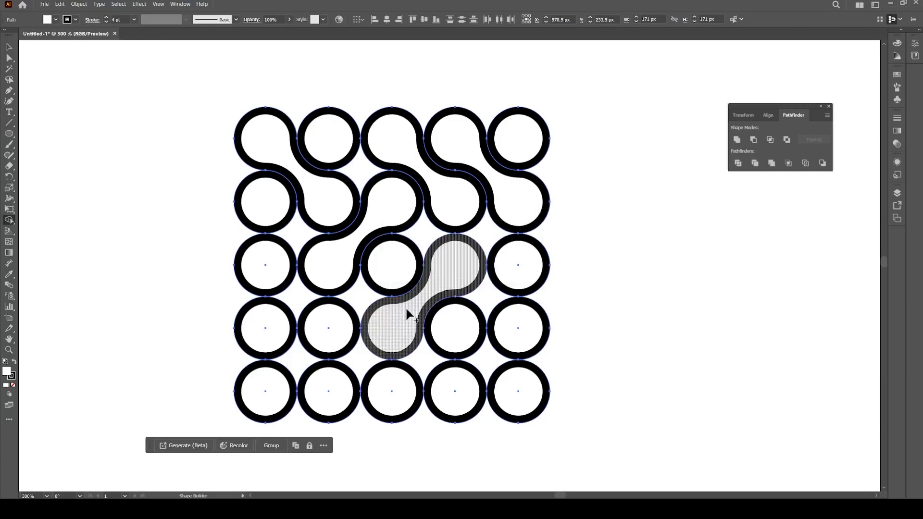
{"action": "left_click_drag", "start_coordinate": [385, 312], "coordinate": [386, 312]}
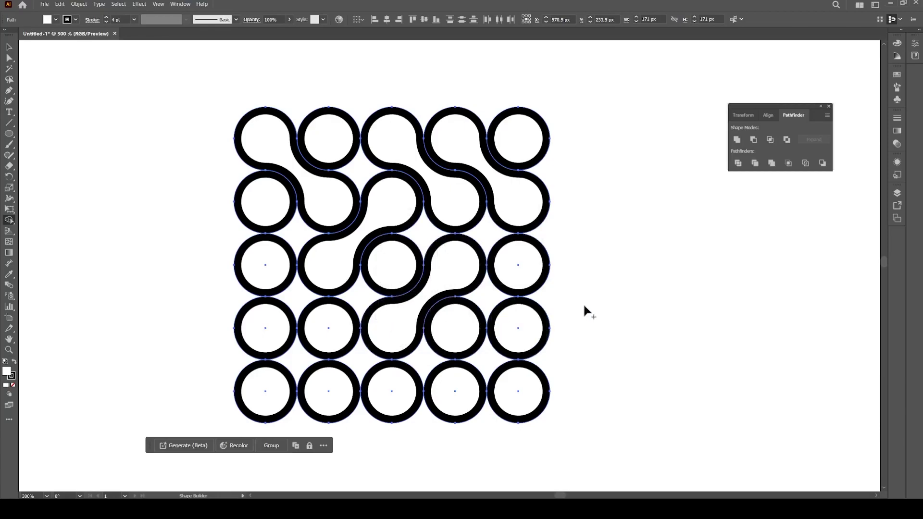
- Fill one S-shaped link in the grid red-orange
{"action": "left_click", "coordinate": [9, 47]}
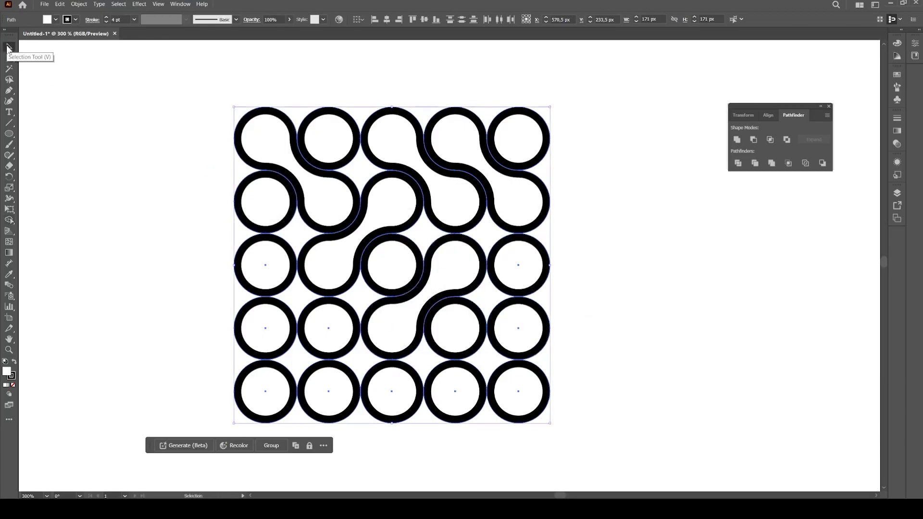
{"action": "left_click", "coordinate": [187, 197]}
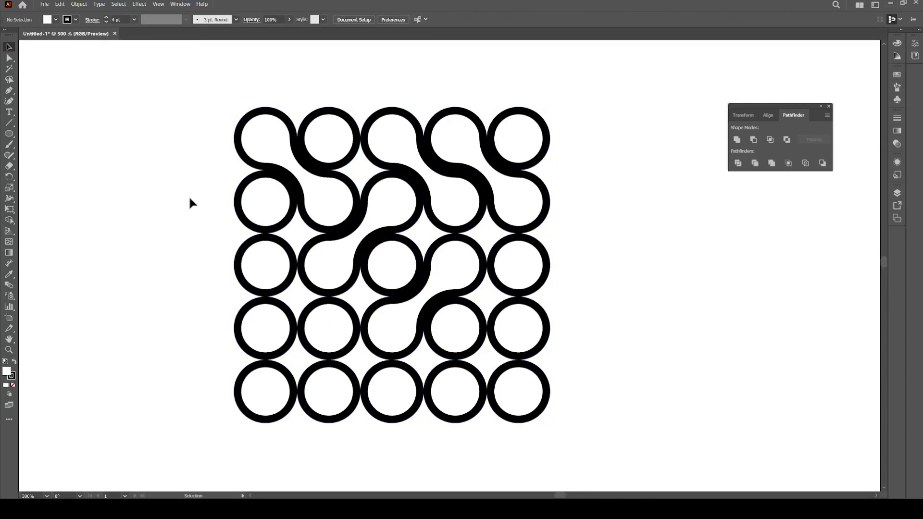
{"action": "left_click", "coordinate": [337, 259]}
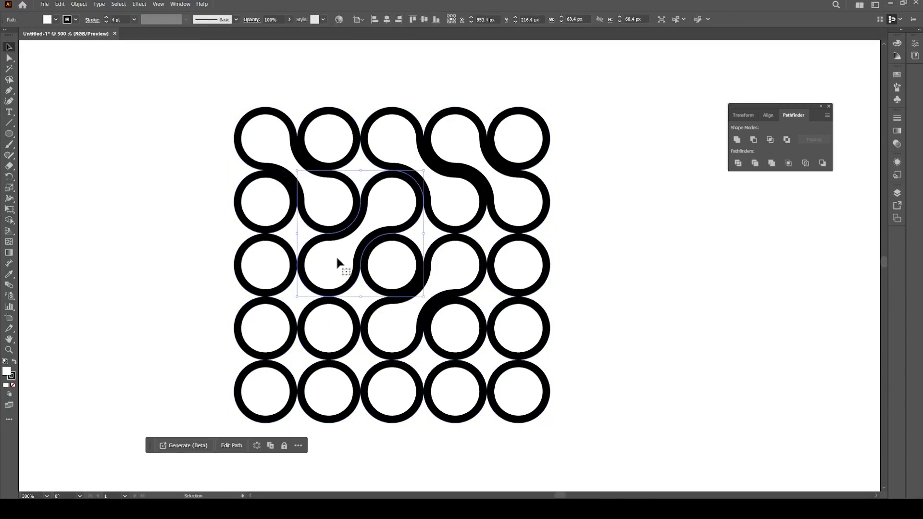
{"action": "left_click", "coordinate": [56, 20]}
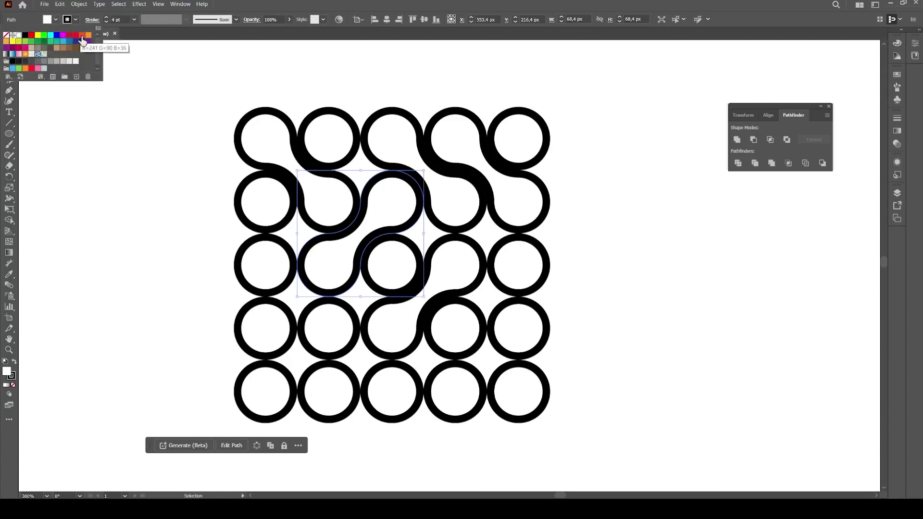
{"action": "left_click", "coordinate": [82, 38]}
- Fill the circle below that link yellow, then select the whole circle grid
{"action": "left_click", "coordinate": [338, 320]}
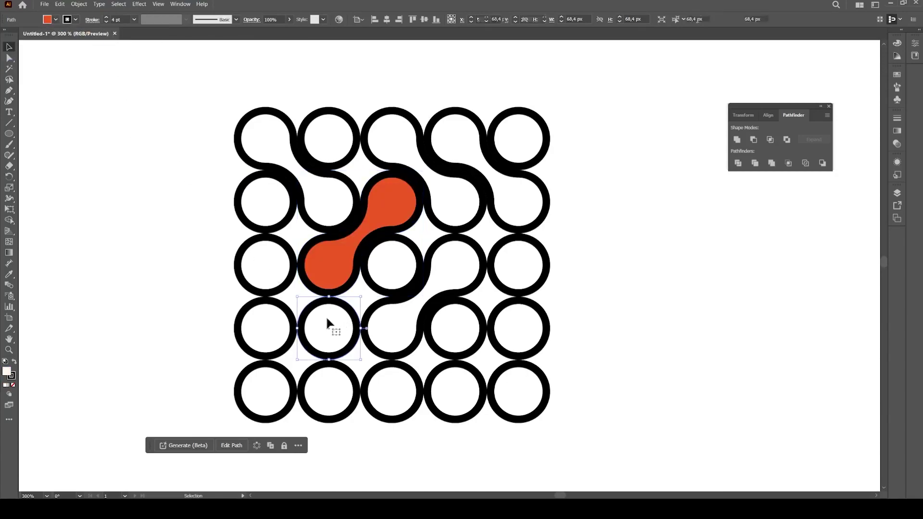
{"action": "left_click", "coordinate": [56, 20]}
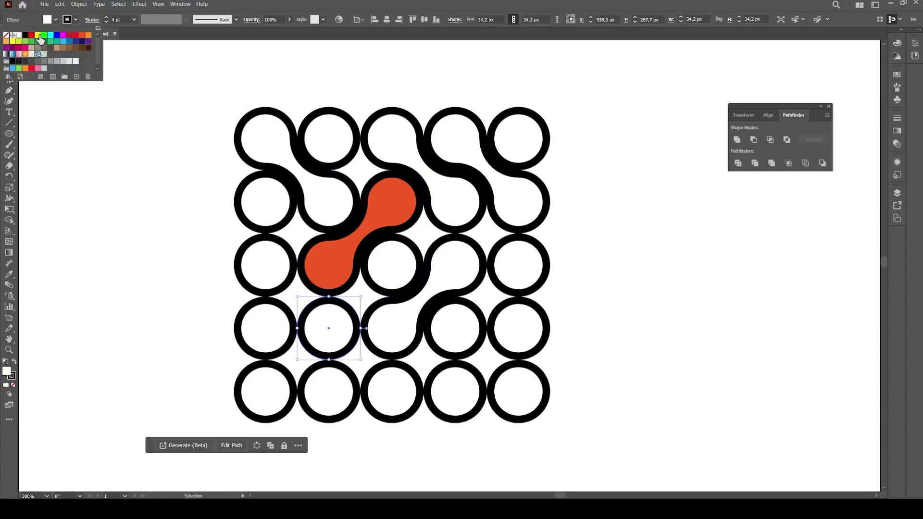
{"action": "left_click", "coordinate": [41, 38]}
{"action": "left_click", "coordinate": [190, 276]}
{"action": "scroll", "coordinate": [325, 317], "scroll_direction": "down", "scroll_amount": 2, "text": "alt"}
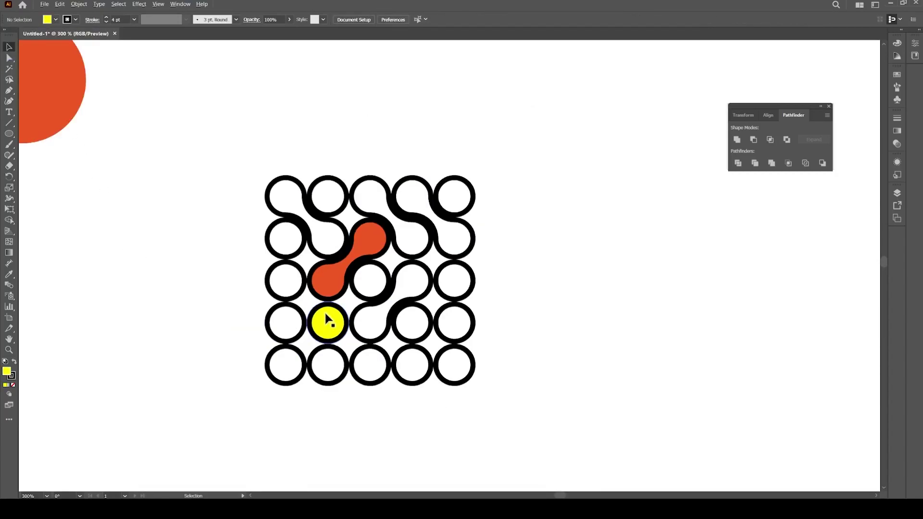
{"action": "left_click_drag", "start_coordinate": [427, 370], "coordinate": [258, 187]}
- Move the circle grid up and left beside the red blob
{"action": "left_click_drag", "start_coordinate": [298, 229], "coordinate": [199, 120]}
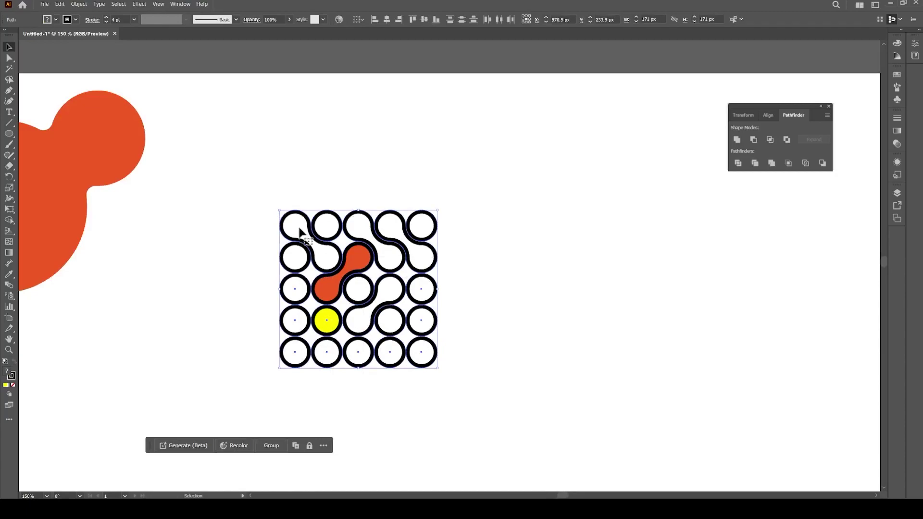
{"action": "scroll", "coordinate": [364, 243], "scroll_direction": "down", "scroll_amount": 2, "text": "alt"}
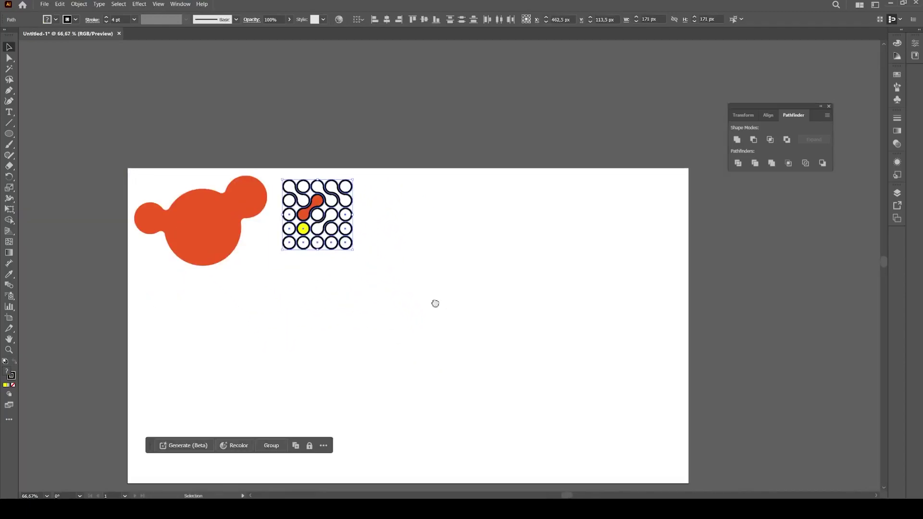
{"action": "left_click_drag", "start_coordinate": [435, 303], "coordinate": [363, 235]}
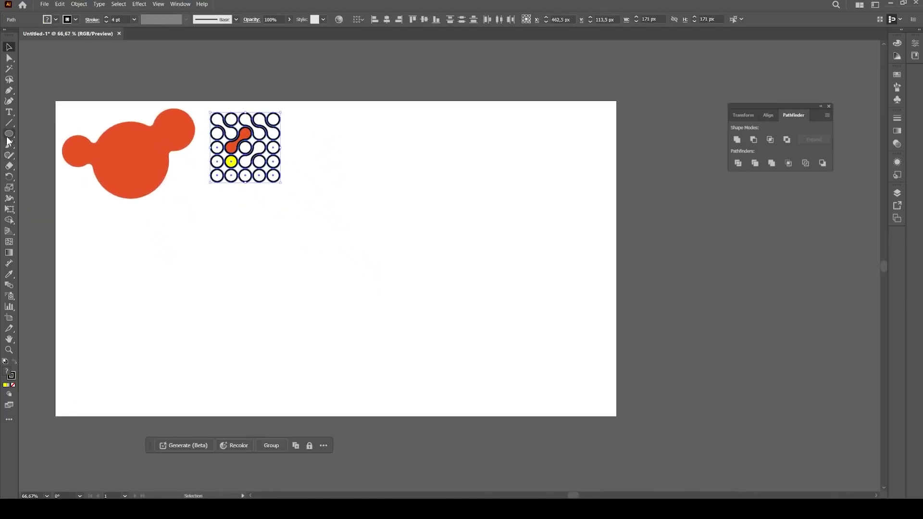
- Draw a 100 × 100 px square with no fill and a black outline
{"action": "left_click_drag", "start_coordinate": [8, 139], "coordinate": [53, 133]}
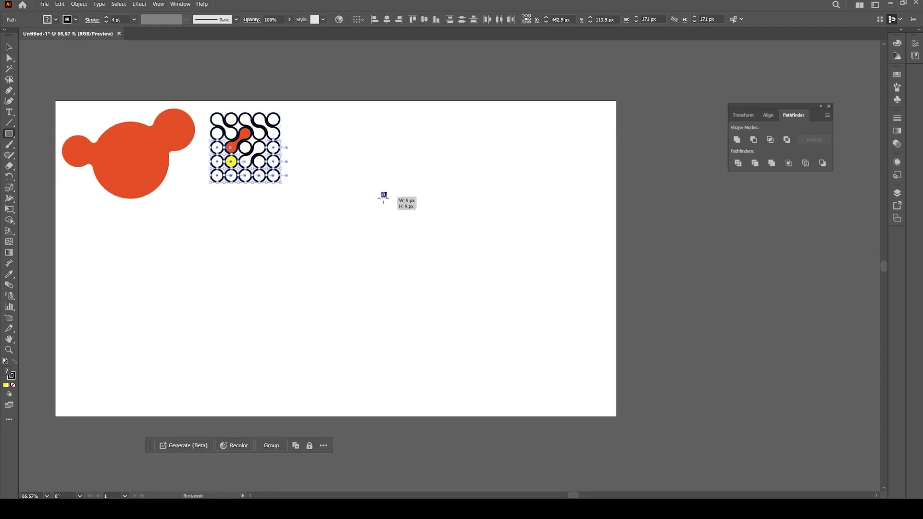
{"action": "left_click_drag", "start_coordinate": [382, 193], "coordinate": [438, 249]}
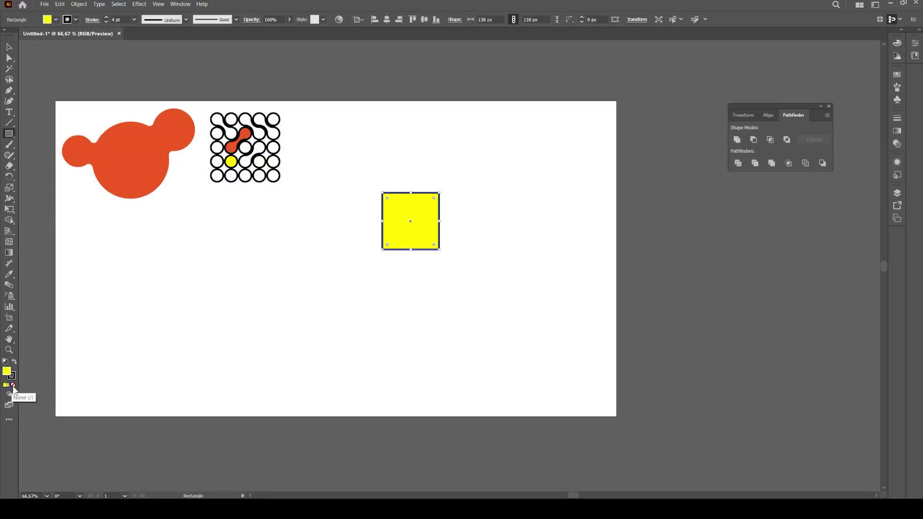
{"action": "left_click", "coordinate": [13, 386]}
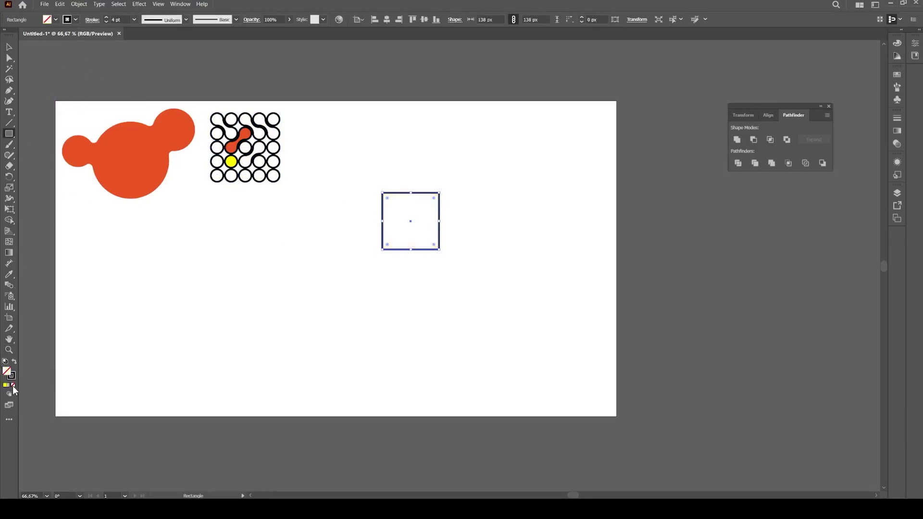
{"action": "left_click", "coordinate": [488, 20]}
{"action": "type", "text": "100"}
{"action": "key", "text": "Return"}
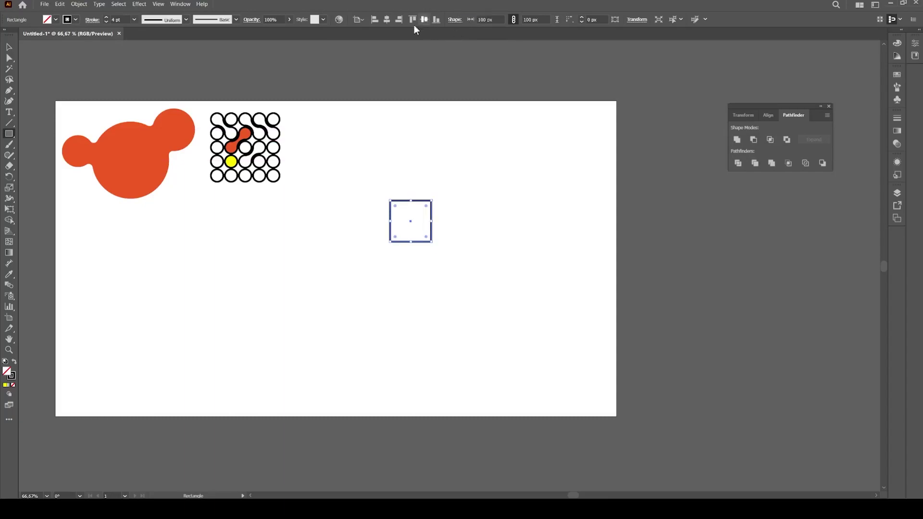
{"action": "scroll", "coordinate": [414, 228], "scroll_direction": "up", "scroll_amount": 2}
{"action": "scroll", "coordinate": [420, 238], "scroll_direction": "up", "scroll_amount": 2}
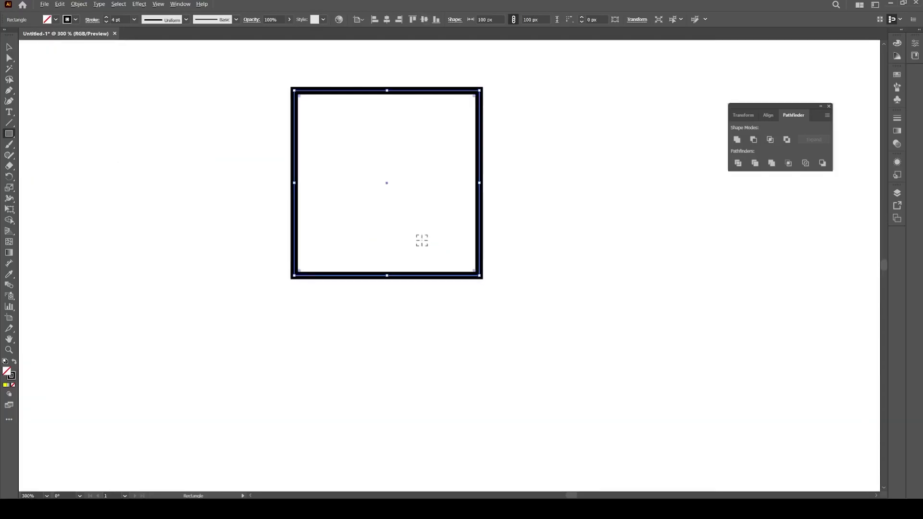
{"action": "left_click_drag", "start_coordinate": [9, 137], "coordinate": [38, 155]}
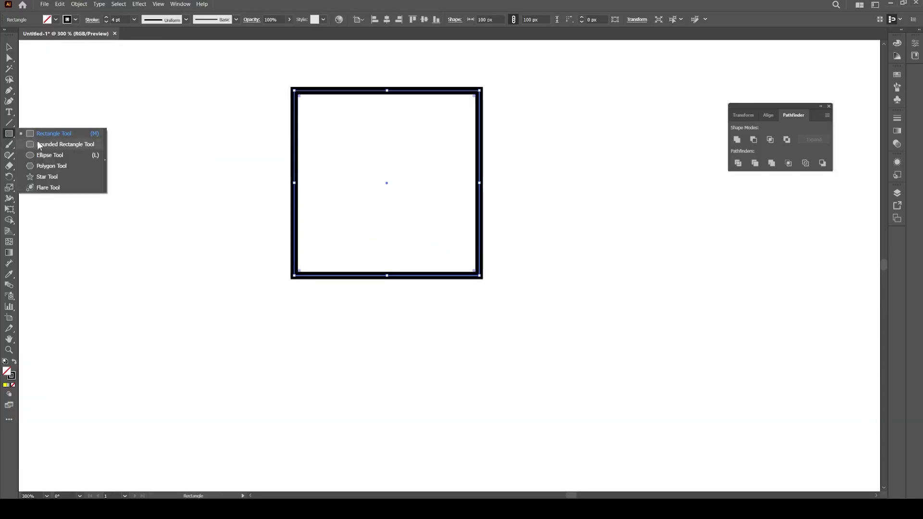
- Draw a circle centred on the square's lower-right corner and set its width to 190 px
{"action": "left_click", "coordinate": [474, 281], "text": "ctrl"}
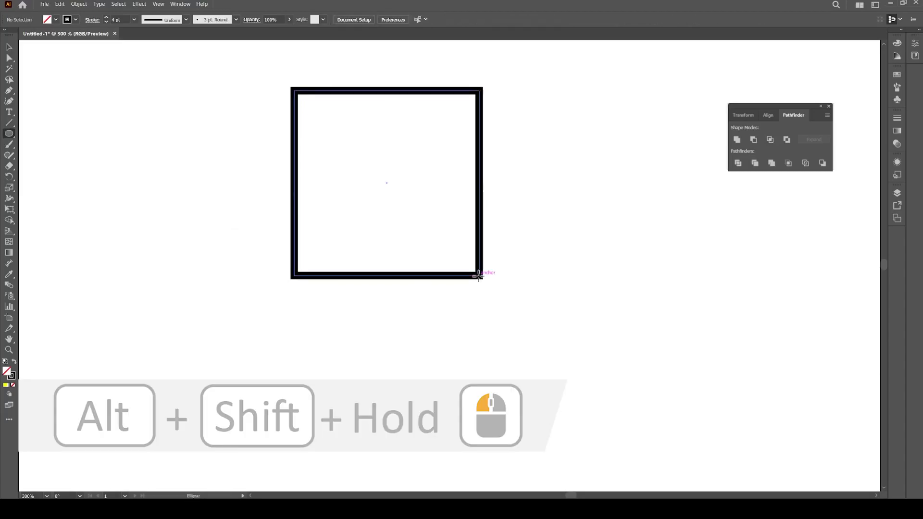
{"action": "mouse_move", "coordinate": [478, 276]}
{"action": "left_mouse_down"}
{"action": "mouse_move", "coordinate": [615, 284]}
{"action": "mouse_move", "coordinate": [641, 276]}
{"action": "left_mouse_up"}
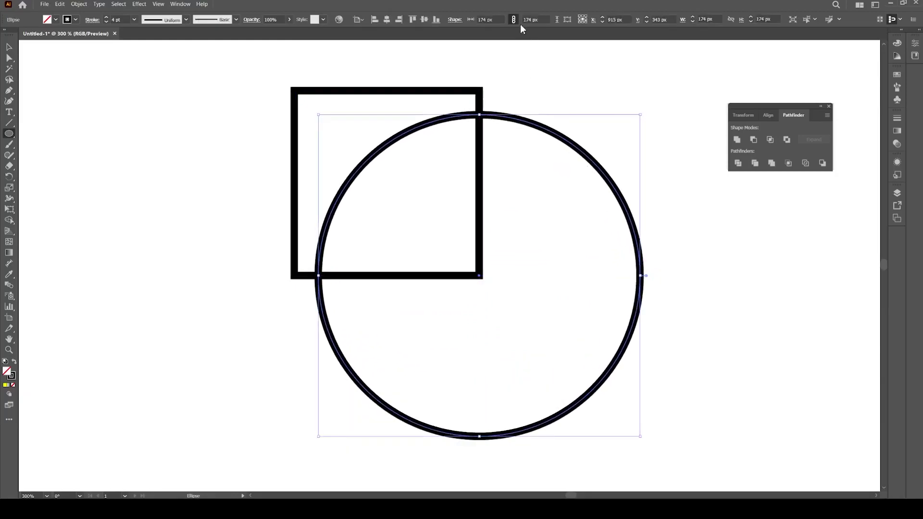
{"action": "left_click", "coordinate": [495, 19]}
{"action": "type", "text": "190"}
{"action": "key", "text": "Return"}
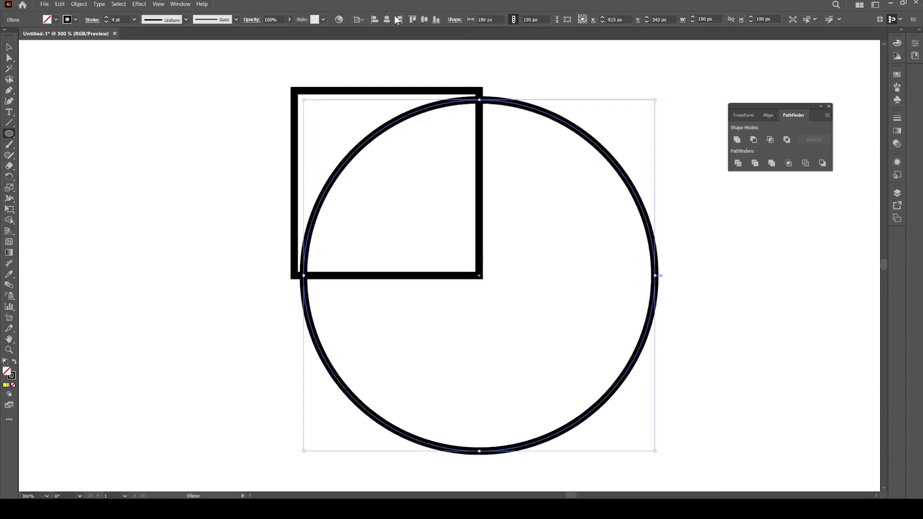
{"action": "left_click", "coordinate": [9, 46]}
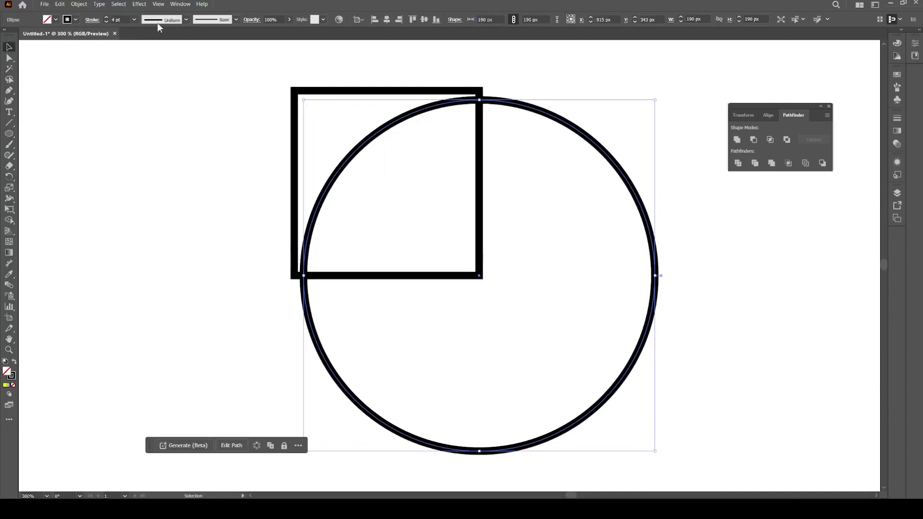
{"action": "left_click", "coordinate": [78, 4]}
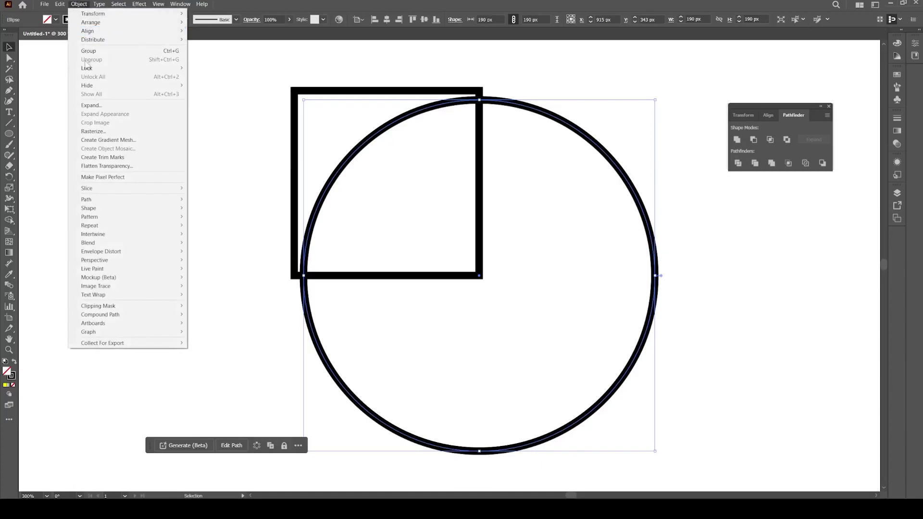
{"action": "mouse_move", "coordinate": [127, 199]}
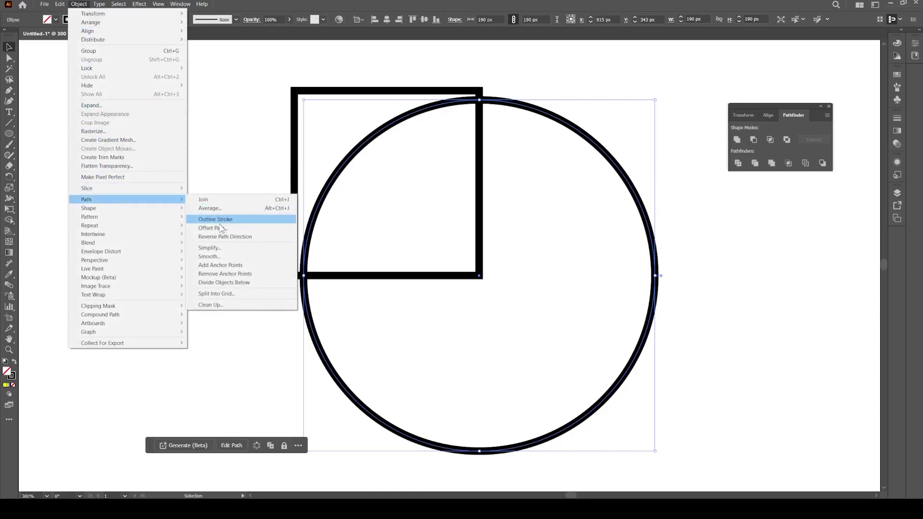
- Offset the circle's path by -10 px to create a concentric inner circle
{"action": "left_click", "coordinate": [219, 229]}
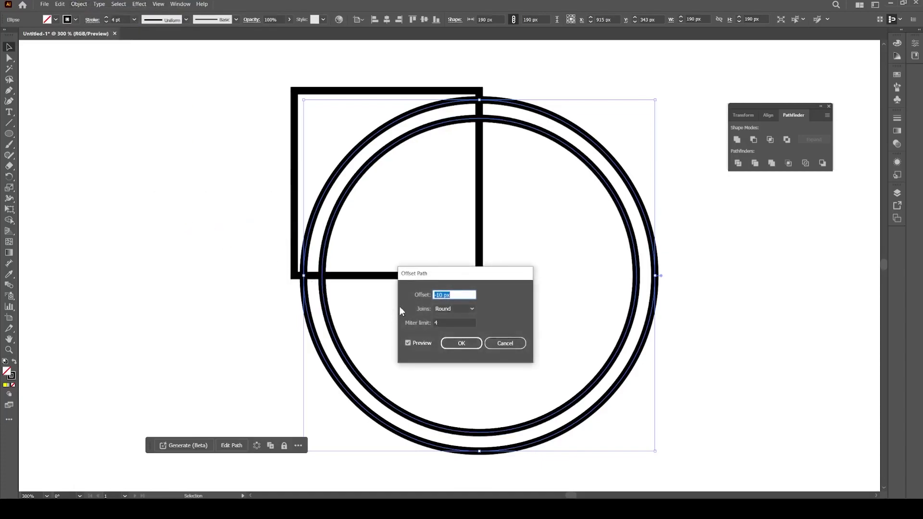
{"action": "key", "text": "shift+Down"}
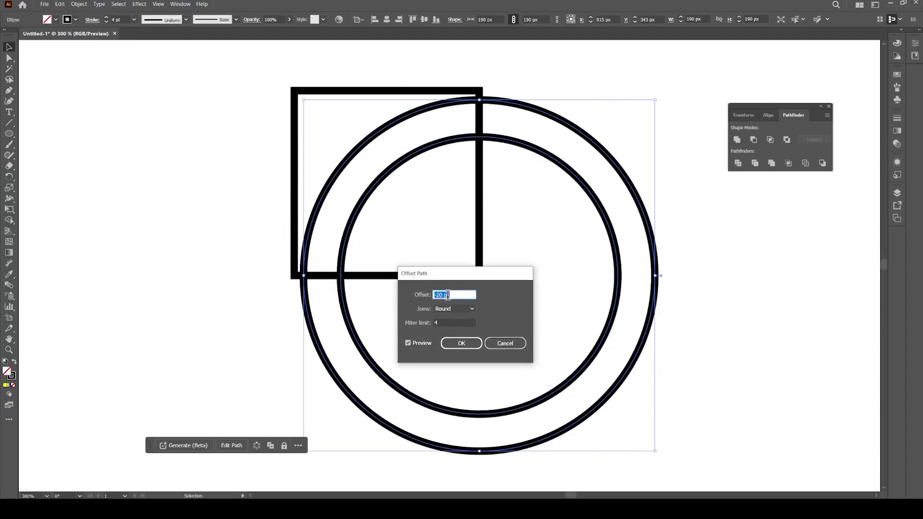
{"action": "key", "text": "shift+Up"}
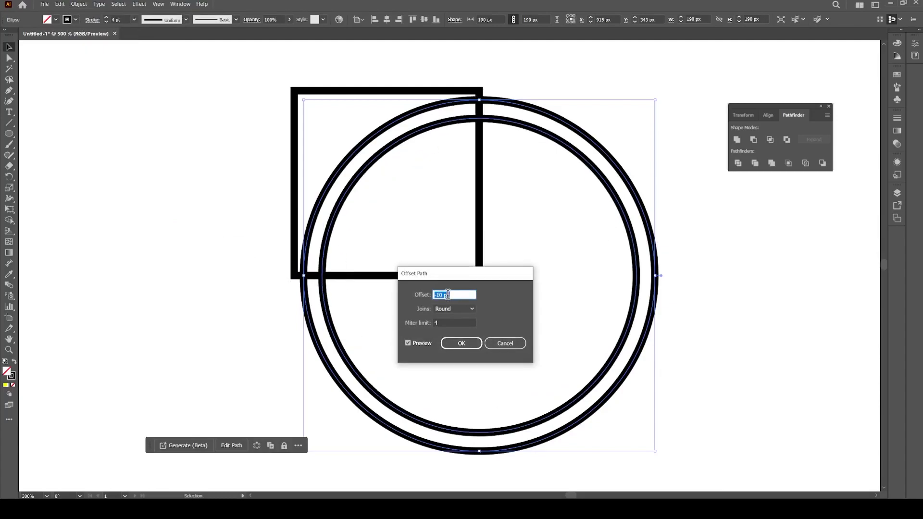
{"action": "left_click", "coordinate": [460, 343]}
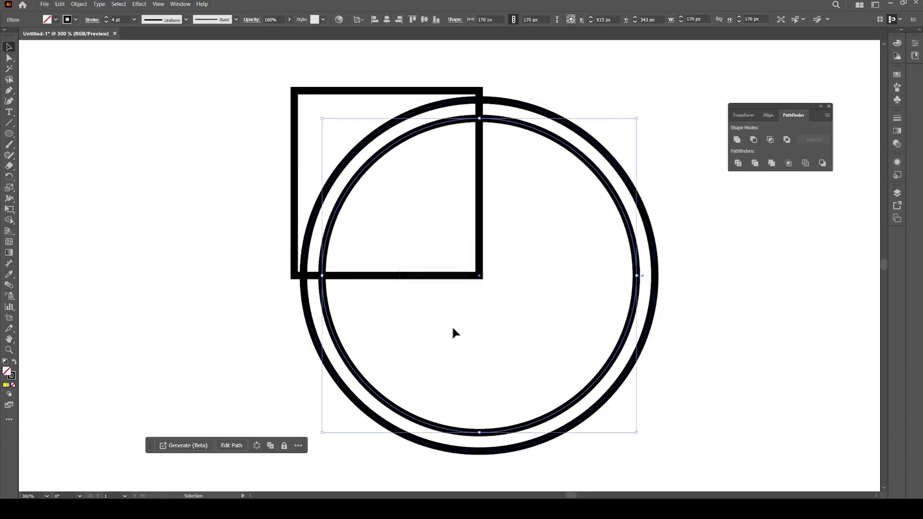
- Copy the new inner circle to the clipboard
{"action": "left_click", "coordinate": [62, 4]}
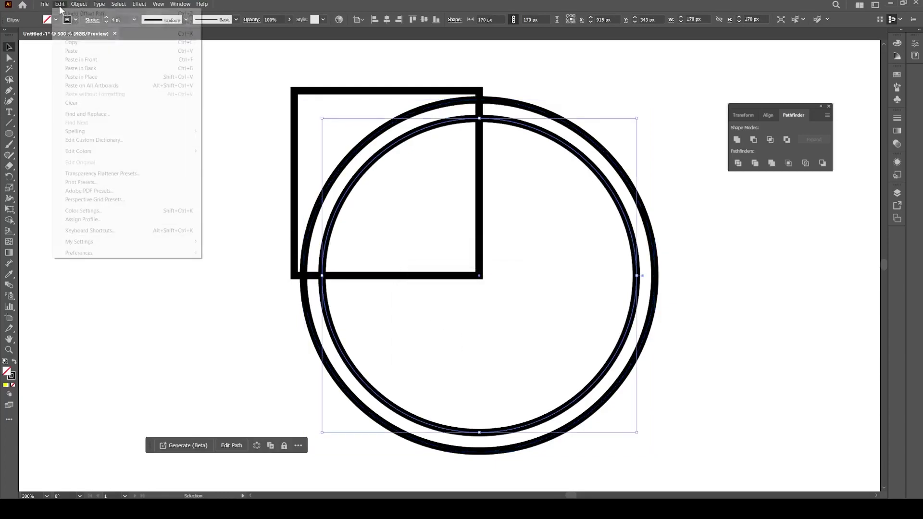
{"action": "left_click", "coordinate": [70, 42]}
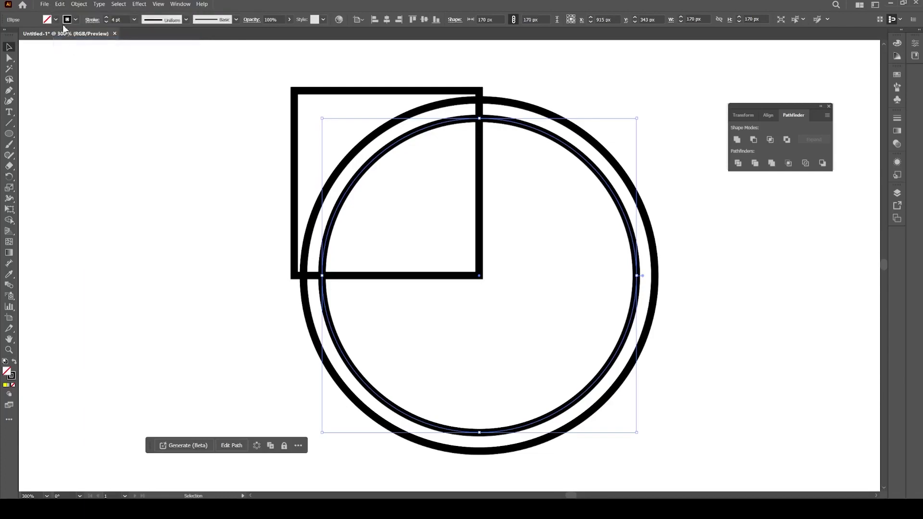
{"action": "left_click", "coordinate": [60, 4]}
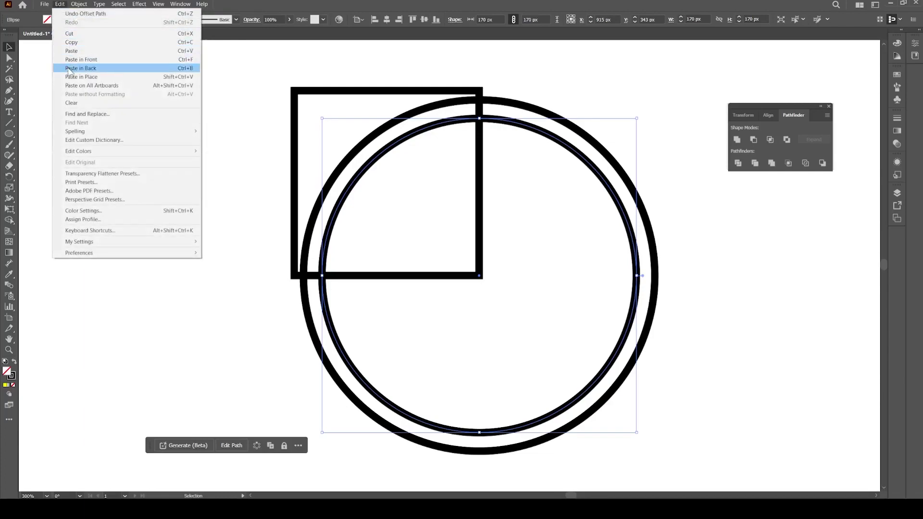
- Paste a copy in front and resize it to a 150 × 150 px circle
{"action": "left_click", "coordinate": [121, 63]}
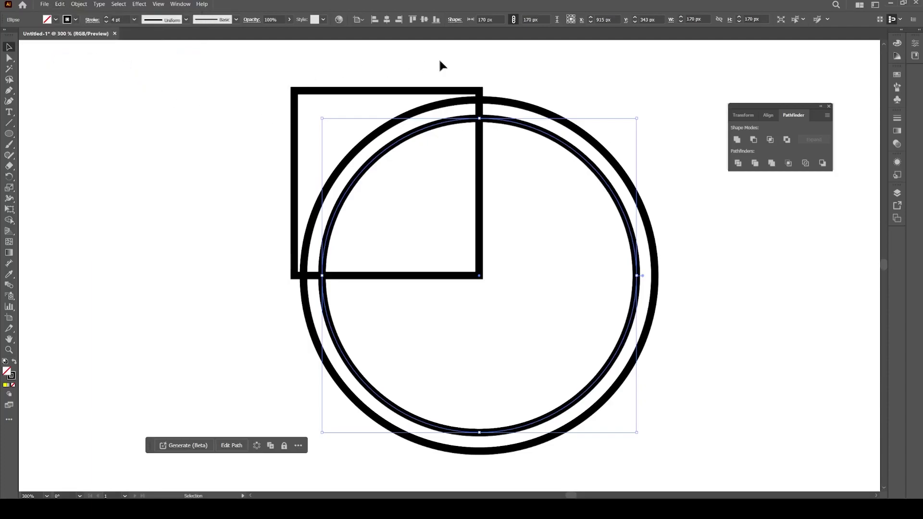
{"action": "left_click", "coordinate": [738, 114]}
{"action": "left_click", "coordinate": [809, 128]}
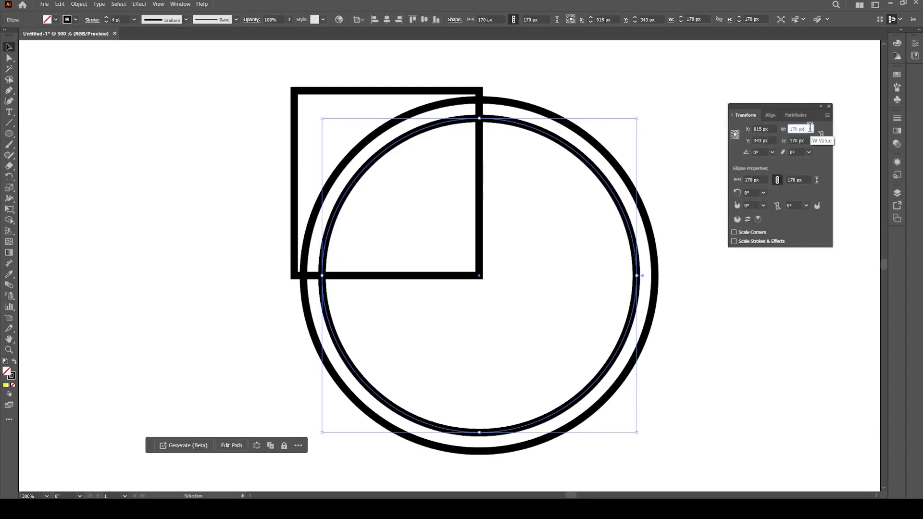
{"action": "type", "text": "150"}
{"action": "key", "text": "Return"}
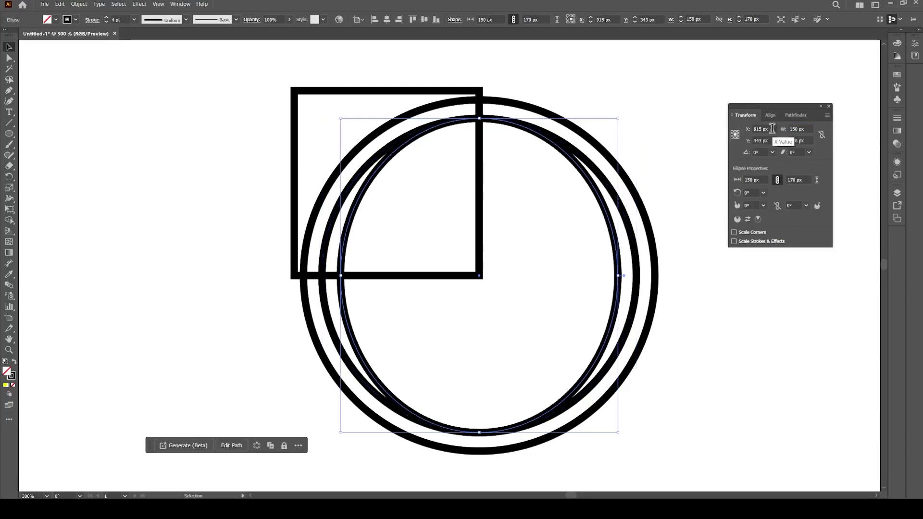
{"action": "left_click", "coordinate": [800, 139]}
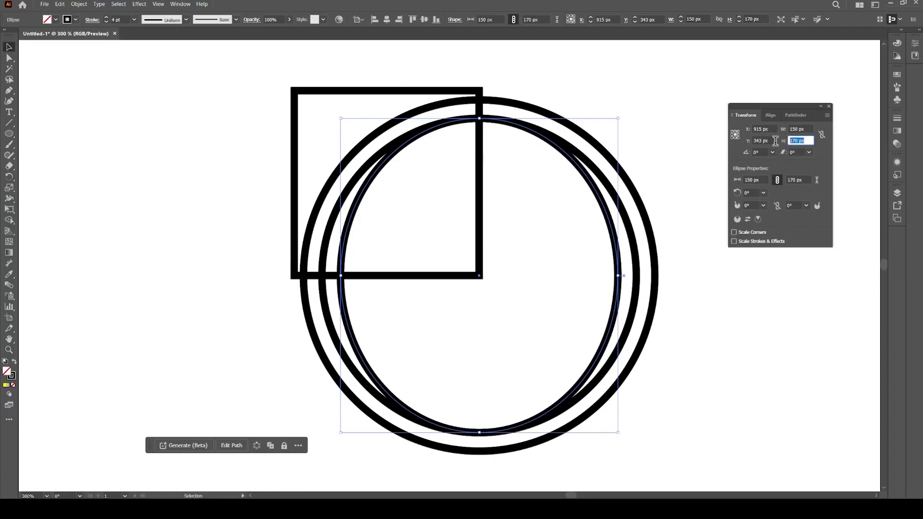
{"action": "type", "text": "150"}
{"action": "key", "text": "Return"}
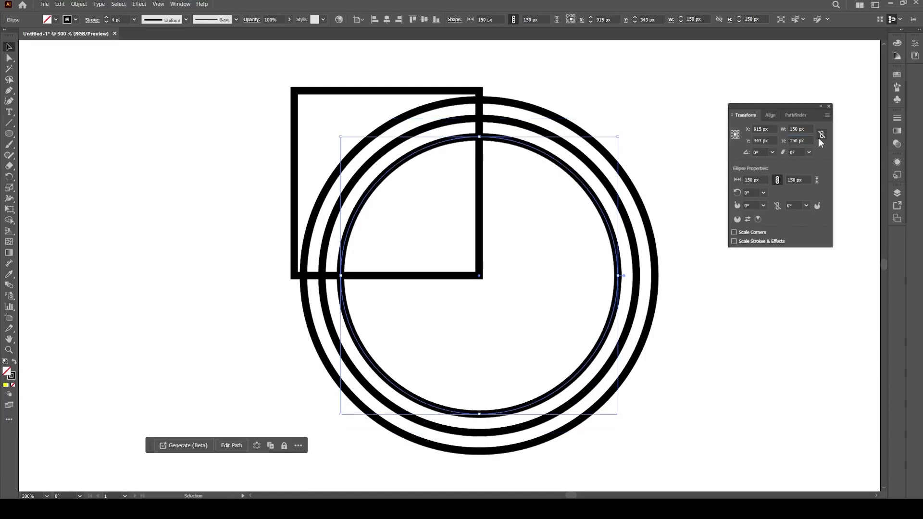
- Copy the 150 px circle, paste it in front, and shrink the copy to 130 px
{"action": "left_click", "coordinate": [60, 4]}
{"action": "left_click", "coordinate": [72, 42]}
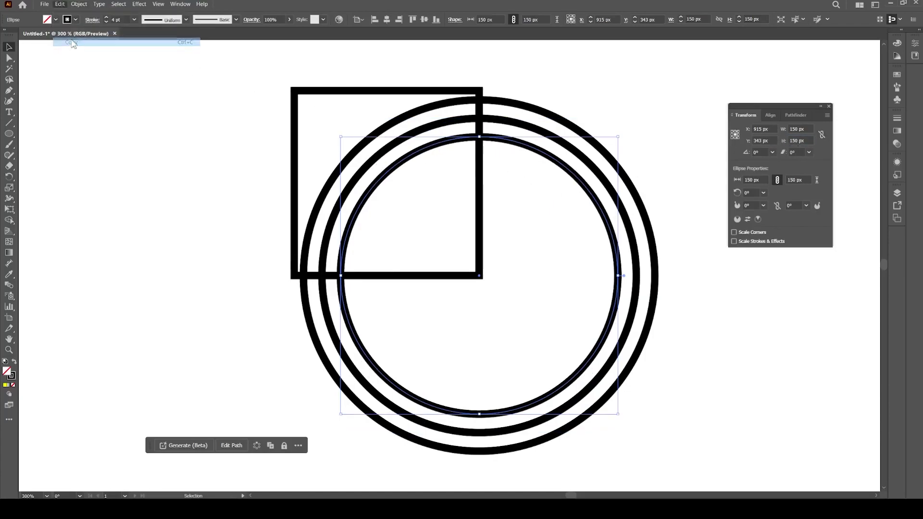
{"action": "left_click", "coordinate": [60, 4]}
{"action": "left_click", "coordinate": [80, 59]}
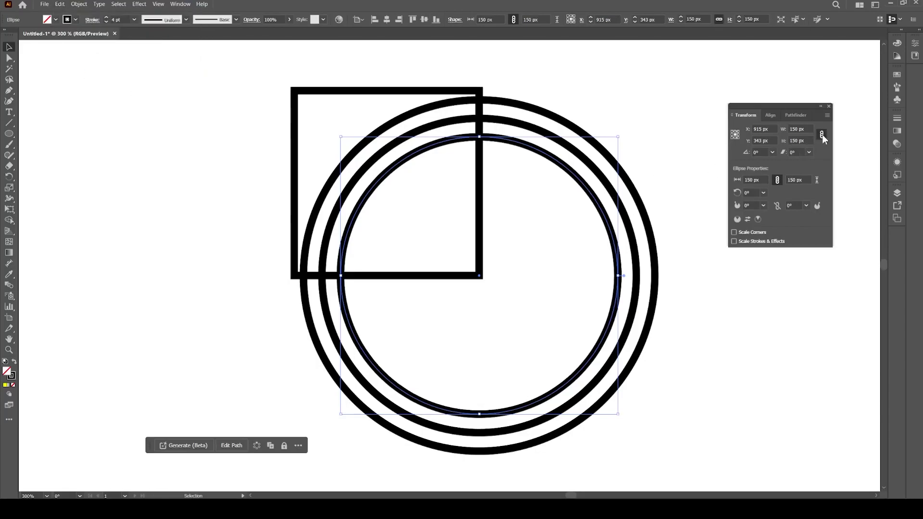
{"action": "left_click", "coordinate": [797, 128]}
{"action": "type", "text": "130"}
{"action": "key", "text": "Return"}
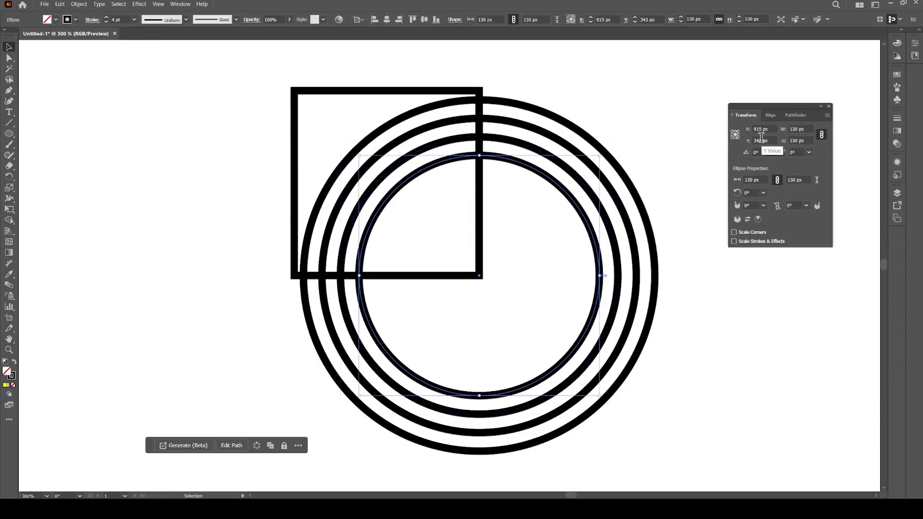
- Shrink further copies to 110, 90 and 70 px circles
{"action": "left_click", "coordinate": [798, 129]}
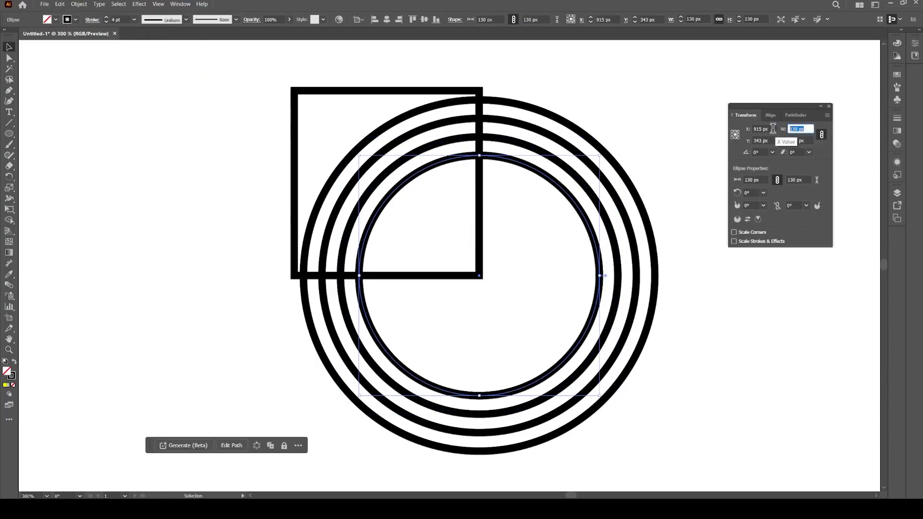
{"action": "type", "text": "110"}
{"action": "key", "text": "Return"}
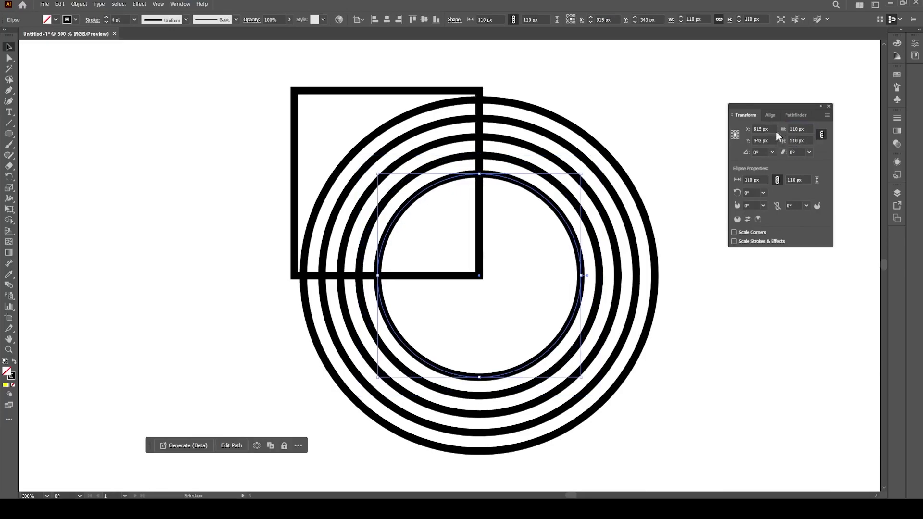
{"action": "left_click", "coordinate": [798, 129]}
{"action": "type", "text": "90"}
{"action": "key", "text": "Return"}
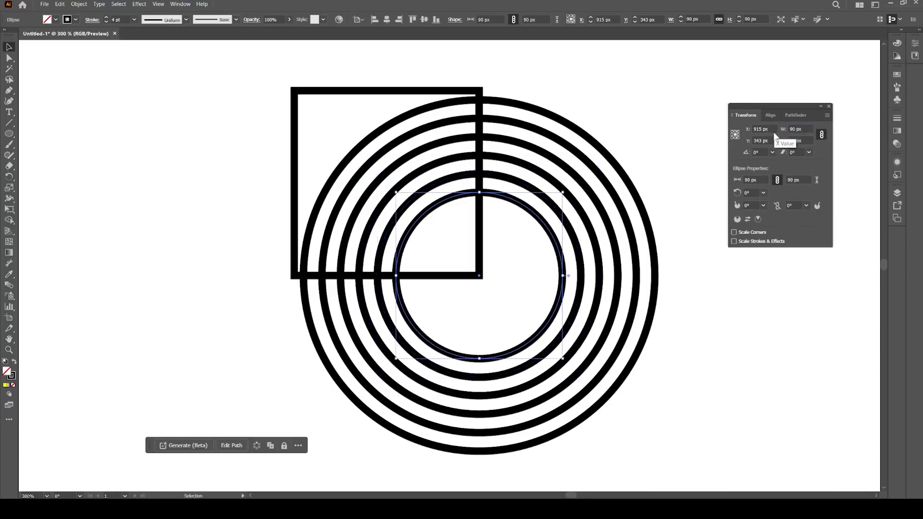
{"action": "left_click", "coordinate": [807, 128]}
{"action": "type", "text": "70"}
{"action": "key", "text": "Return"}
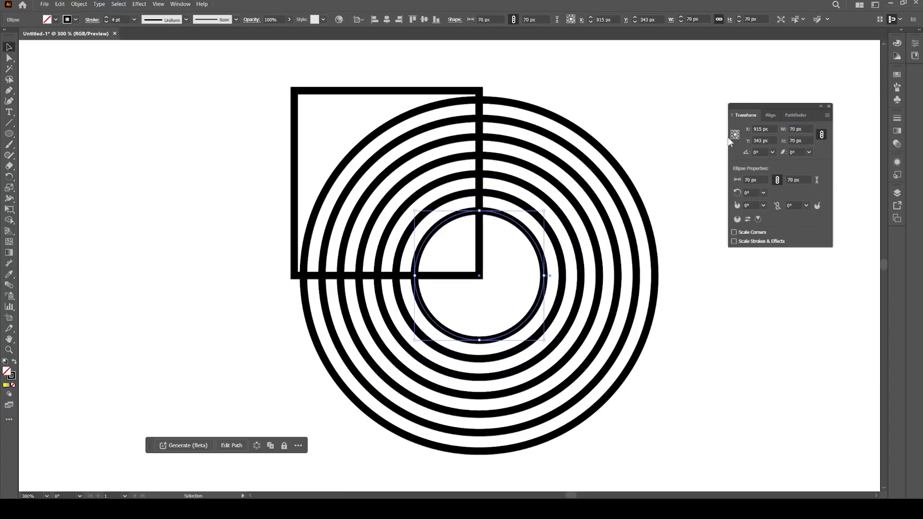
- Finish the rings with 50, 30 and 10 px circles
{"action": "left_click", "coordinate": [806, 127]}
{"action": "type", "text": "50"}
{"action": "key", "text": "Return"}
{"action": "left_click", "coordinate": [793, 128]}
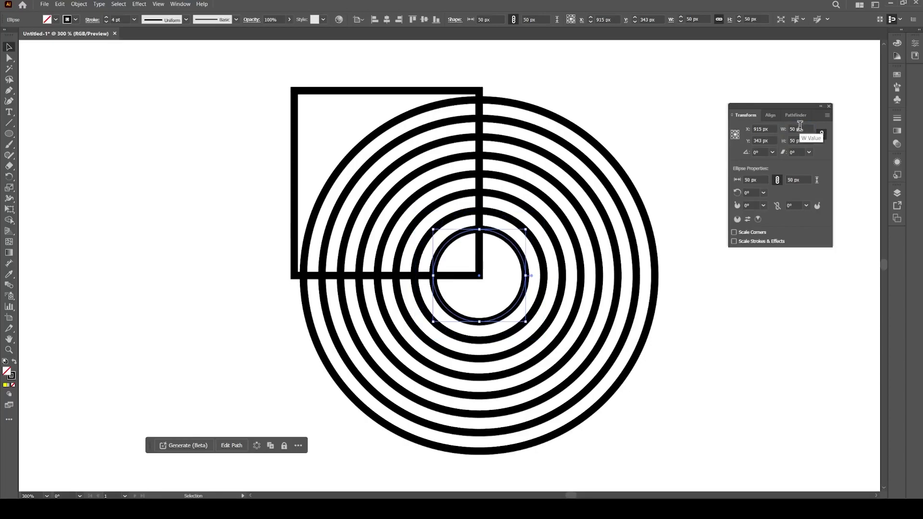
{"action": "type", "text": "30"}
{"action": "key", "text": "Return"}
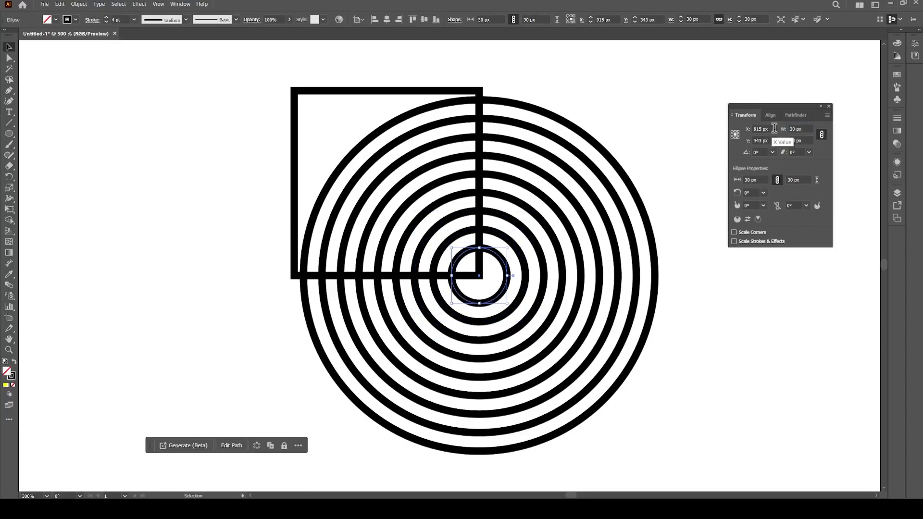
{"action": "left_click", "coordinate": [803, 127]}
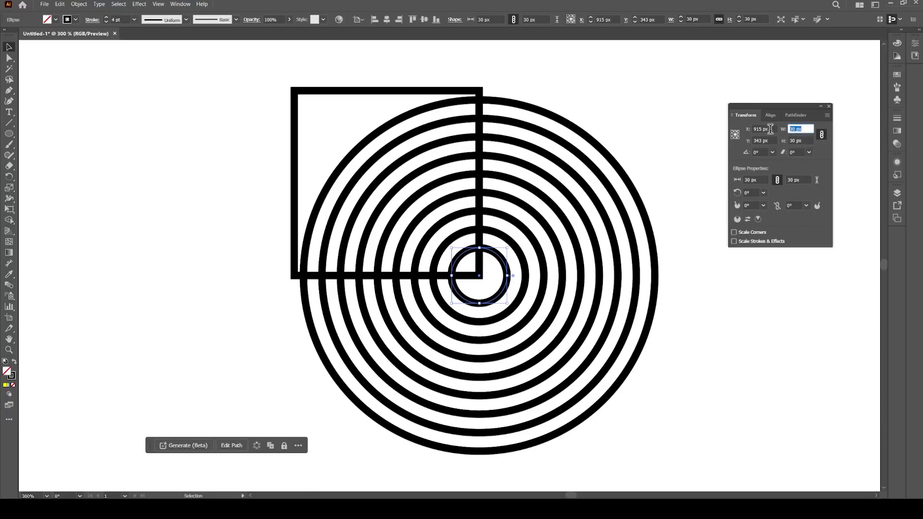
{"action": "type", "text": "10"}
{"action": "key", "text": "Return"}
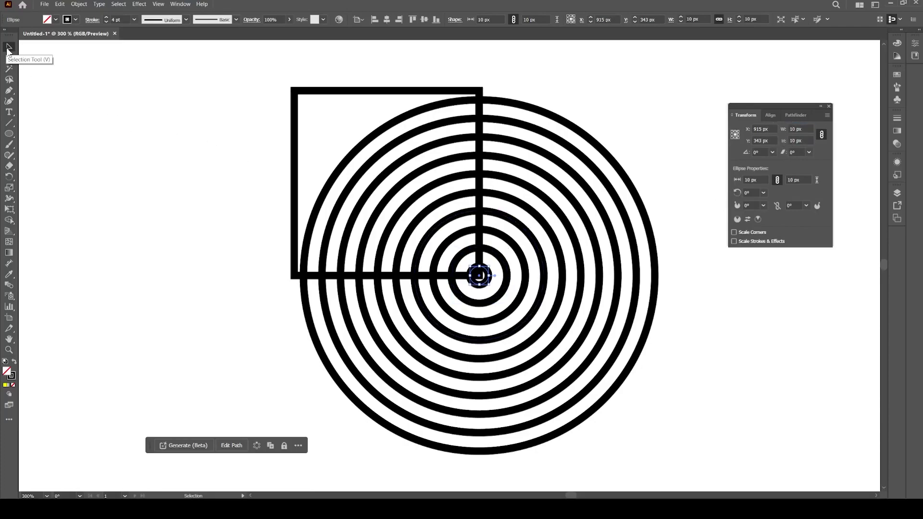
{"action": "left_click", "coordinate": [8, 48]}
- Duplicate the concentric rings onto the square's top-left corner and select both ring sets
{"action": "left_click_drag", "start_coordinate": [610, 389], "coordinate": [485, 92]}
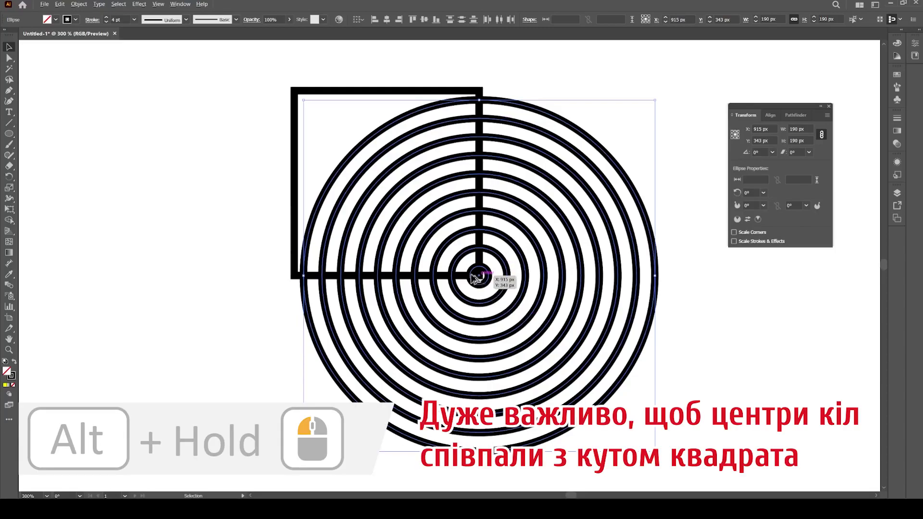
{"action": "mouse_move", "coordinate": [477, 278]}
{"action": "left_mouse_down", "text": "alt"}
{"action": "mouse_move", "coordinate": [336, 165]}
{"action": "mouse_move", "coordinate": [293, 92]}
{"action": "left_mouse_up", "text": "alt"}
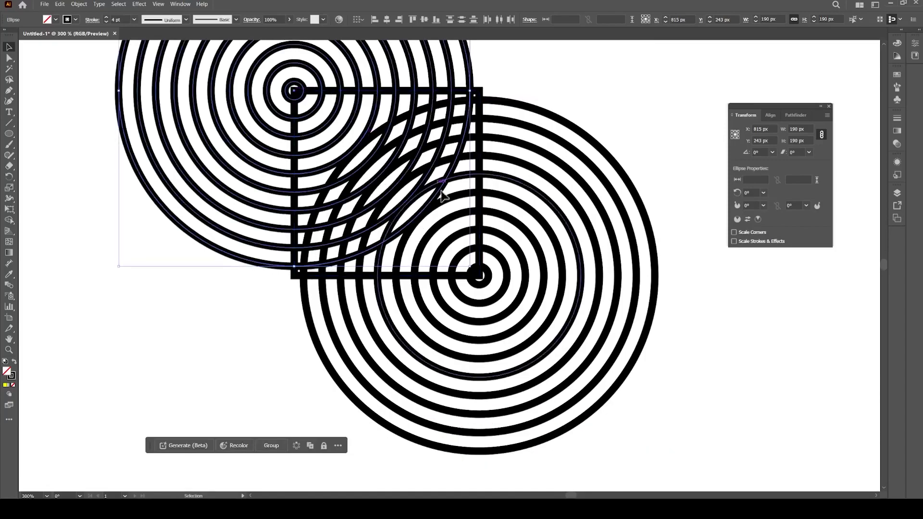
{"action": "scroll", "coordinate": [448, 206], "scroll_direction": "down", "scroll_amount": 2}
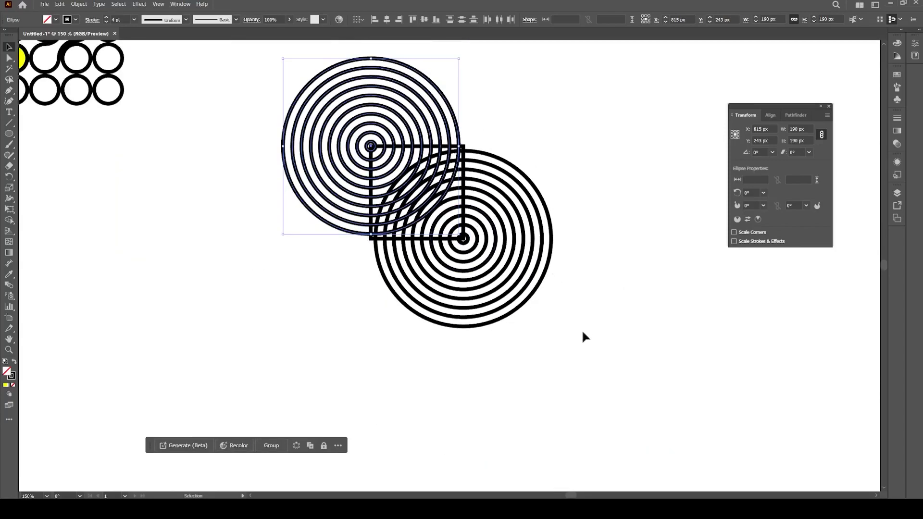
{"action": "key", "text": "ctrl+a"}
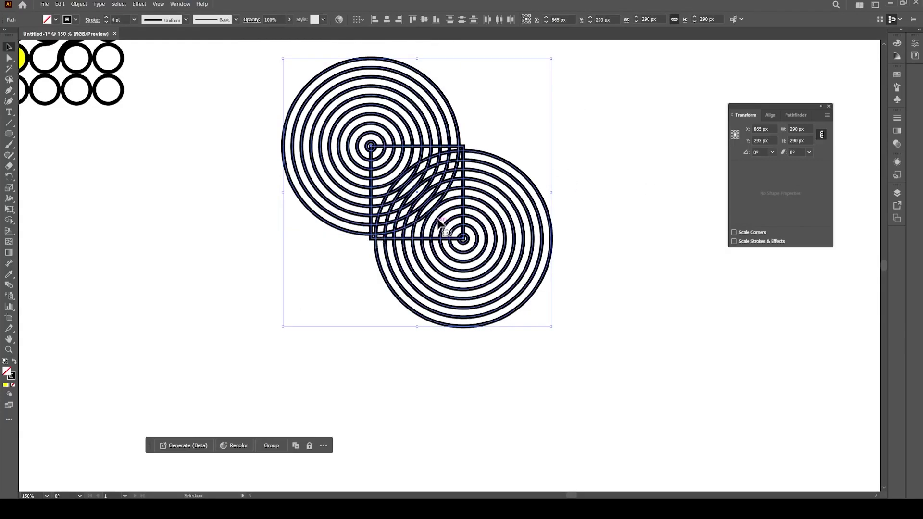
- Split the overlapping rings with Pathfinder Outline and ungroup the pieces
{"action": "left_click", "coordinate": [793, 116]}
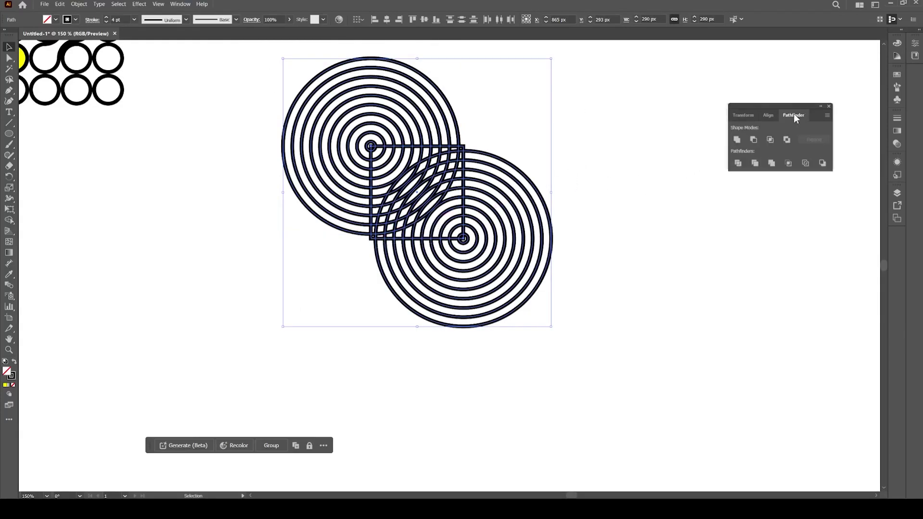
{"action": "left_click", "coordinate": [806, 164]}
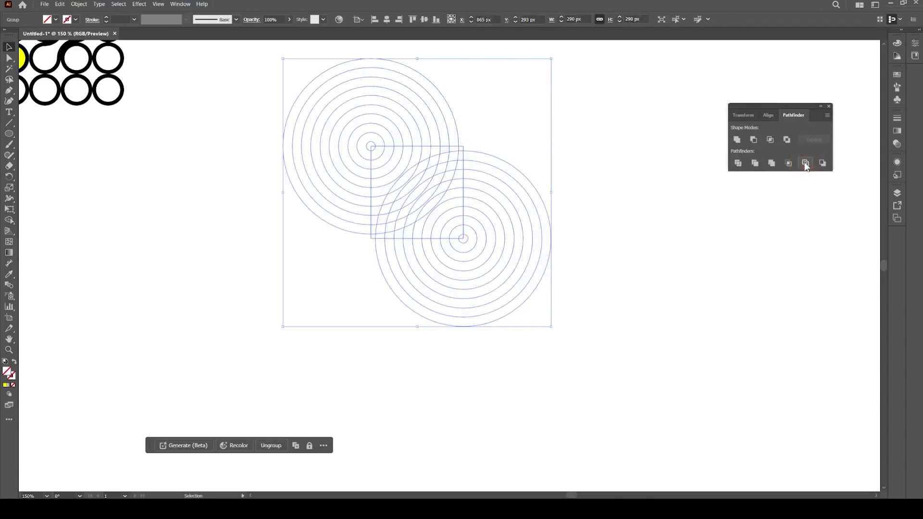
{"action": "scroll", "coordinate": [122, 19], "scroll_direction": "up", "scroll_amount": 1}
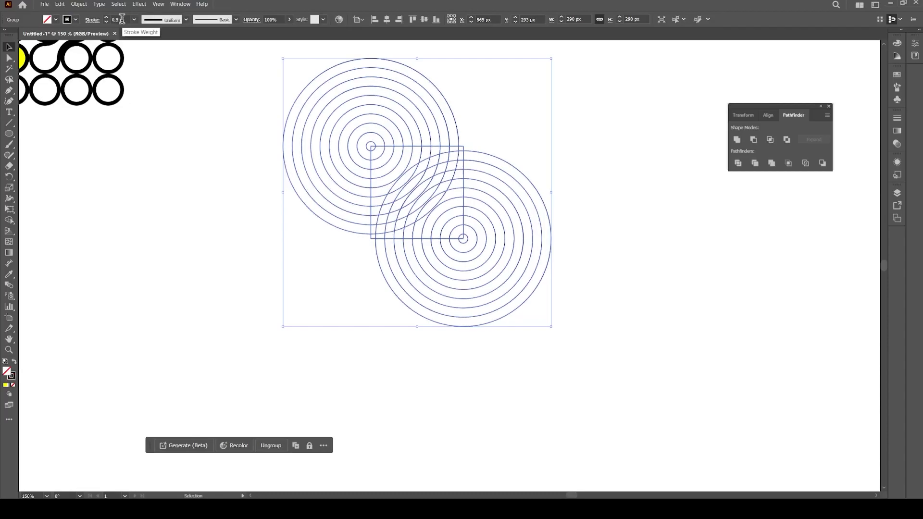
{"action": "scroll", "coordinate": [122, 20], "scroll_direction": "up", "scroll_amount": 1}
{"action": "scroll", "coordinate": [122, 19], "scroll_direction": "up", "scroll_amount": 1}
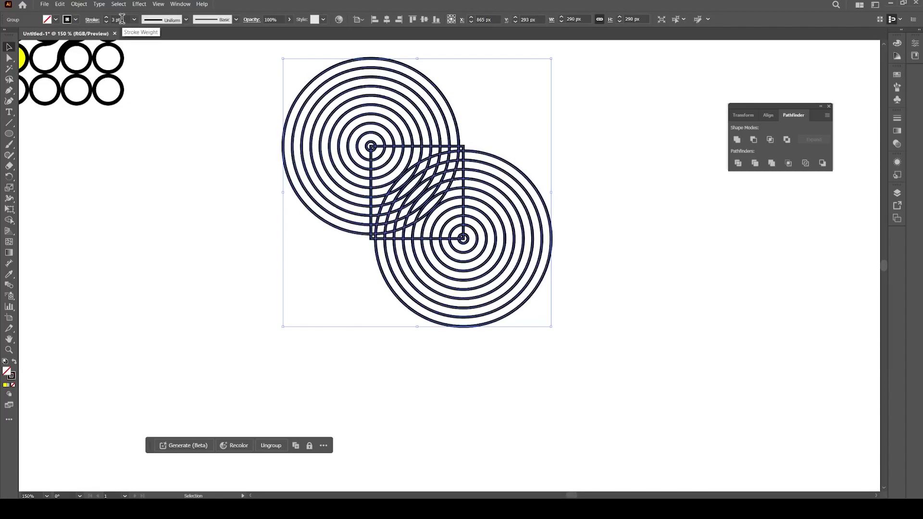
{"action": "right_click", "coordinate": [384, 150]}
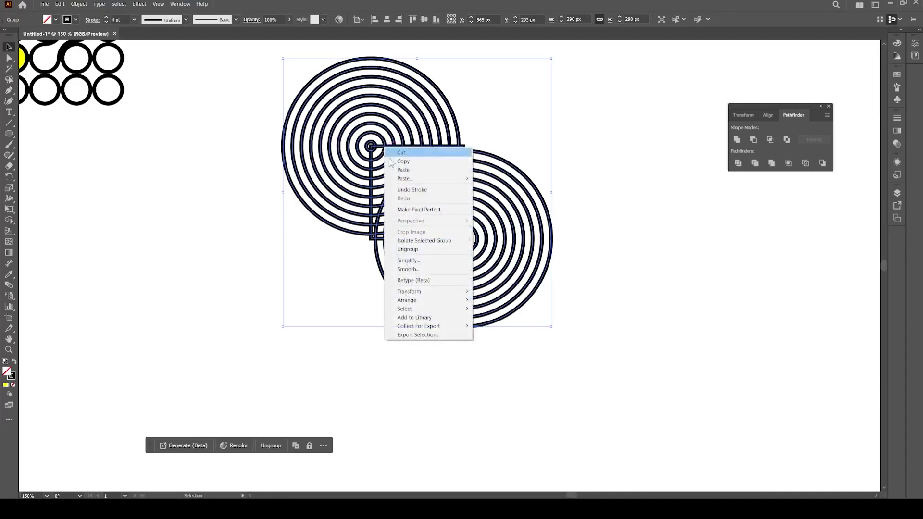
{"action": "left_click", "coordinate": [416, 249]}
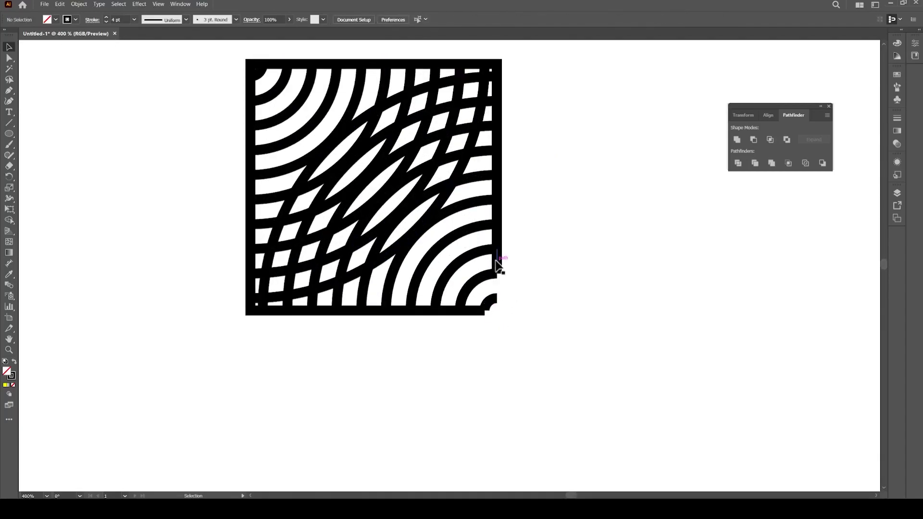
- Erase the square's border bars and stray crossing arcs, then select all remaining arcs
{"action": "mouse_move", "coordinate": [496, 264]}
{"action": "left_mouse_down"}
{"action": "mouse_move", "coordinate": [500, 134]}
{"action": "mouse_move", "coordinate": [462, 66]}
{"action": "mouse_move", "coordinate": [251, 79]}
{"action": "mouse_move", "coordinate": [255, 309]}
{"action": "mouse_move", "coordinate": [485, 312]}
{"action": "left_mouse_up"}
{"action": "mouse_move", "coordinate": [447, 187]}
{"action": "left_mouse_down"}
{"action": "mouse_move", "coordinate": [391, 258]}
{"action": "mouse_move", "coordinate": [463, 175]}
{"action": "left_mouse_up"}
{"action": "mouse_move", "coordinate": [476, 129]}
{"action": "left_mouse_down"}
{"action": "mouse_move", "coordinate": [412, 168]}
{"action": "mouse_move", "coordinate": [326, 293]}
{"action": "mouse_move", "coordinate": [336, 206]}
{"action": "mouse_move", "coordinate": [480, 103]}
{"action": "mouse_move", "coordinate": [412, 113]}
{"action": "mouse_move", "coordinate": [293, 211]}
{"action": "mouse_move", "coordinate": [277, 290]}
{"action": "mouse_move", "coordinate": [284, 314]}
{"action": "left_mouse_up"}
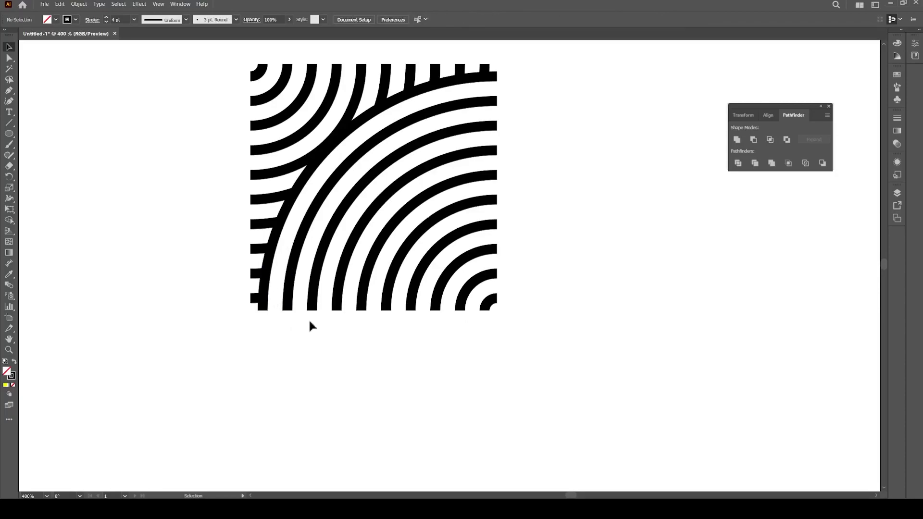
{"action": "left_click_drag", "start_coordinate": [522, 328], "coordinate": [319, 190]}
{"action": "left_click_drag", "start_coordinate": [233, 58], "coordinate": [233, 57]}
{"action": "right_click", "coordinate": [355, 102]}
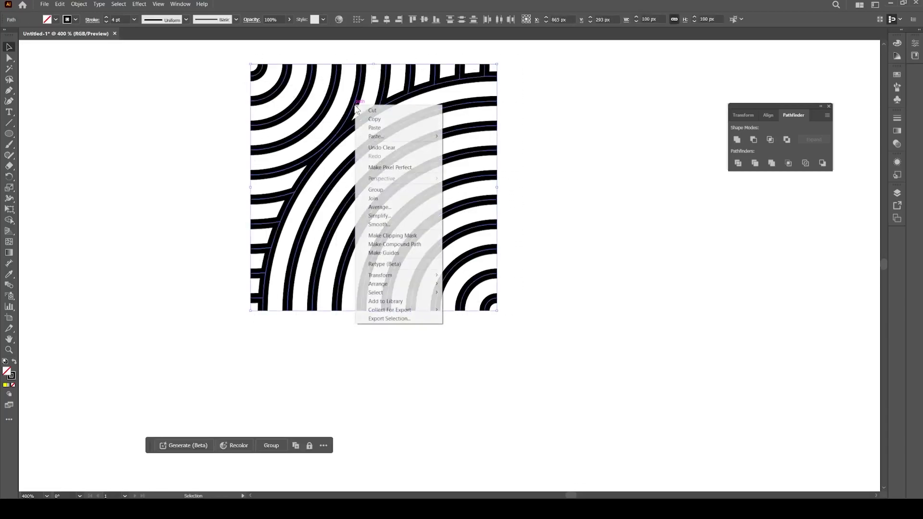
- Group the arcs and duplicate the tile right and down into a 2×2 block
{"action": "left_click", "coordinate": [394, 188]}
{"action": "scroll", "coordinate": [404, 236], "scroll_direction": "down", "scroll_amount": 1}
{"action": "scroll", "coordinate": [403, 236], "scroll_direction": "down", "scroll_amount": 2}
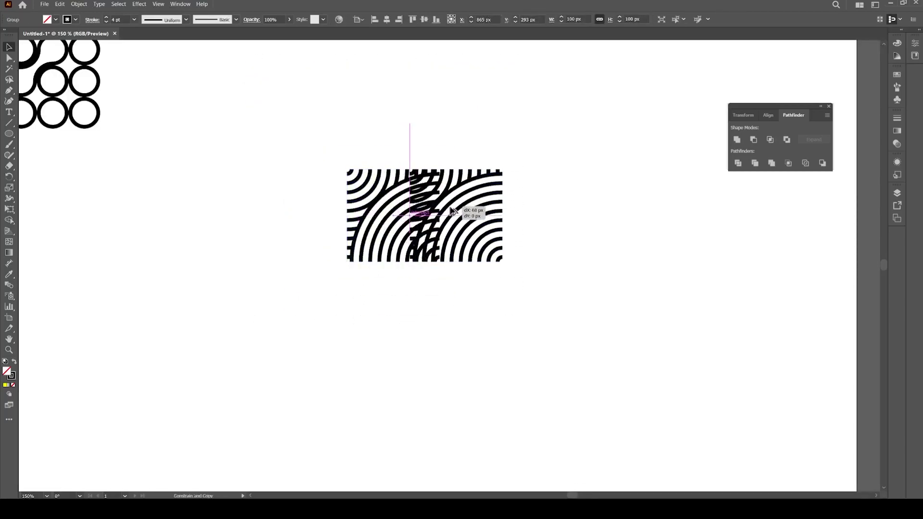
{"action": "left_click_drag", "start_coordinate": [385, 205], "coordinate": [484, 208]}
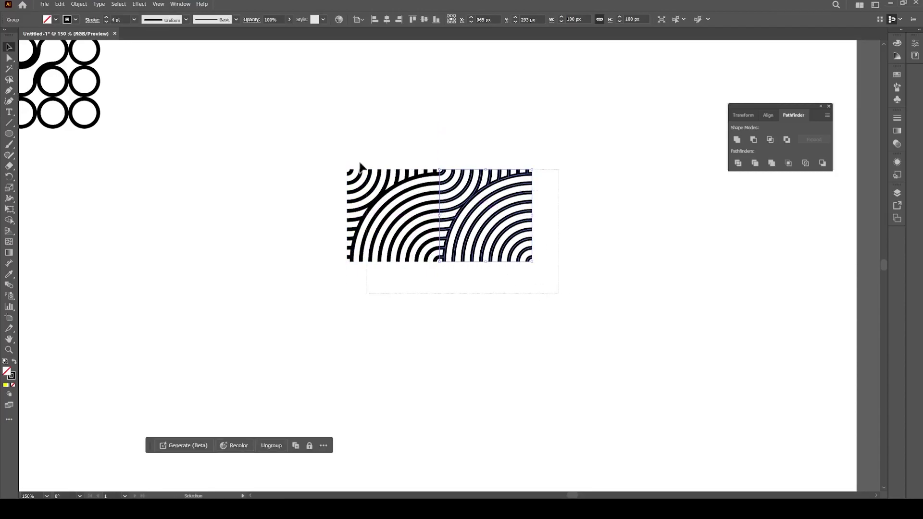
{"action": "left_click", "coordinate": [411, 179], "text": "shift"}
{"action": "left_click_drag", "start_coordinate": [407, 177], "coordinate": [407, 270]}
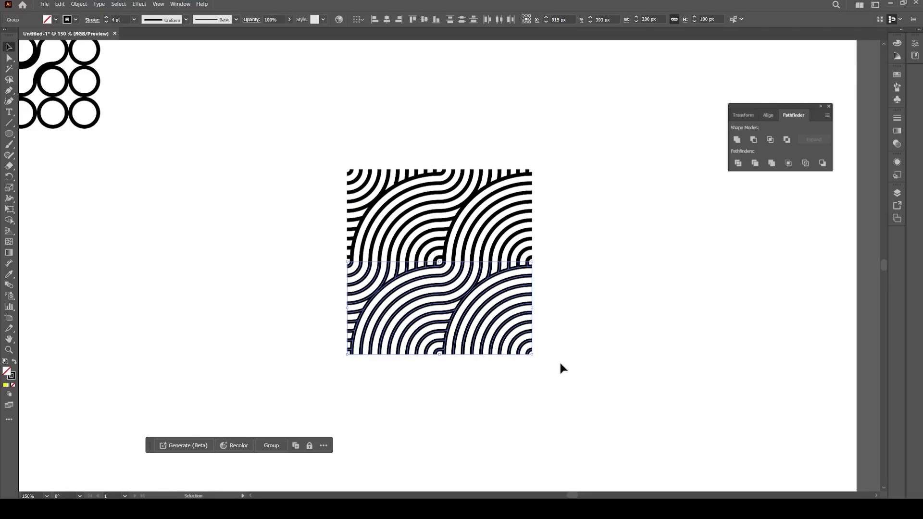
{"action": "left_click", "coordinate": [401, 245], "text": "shift"}
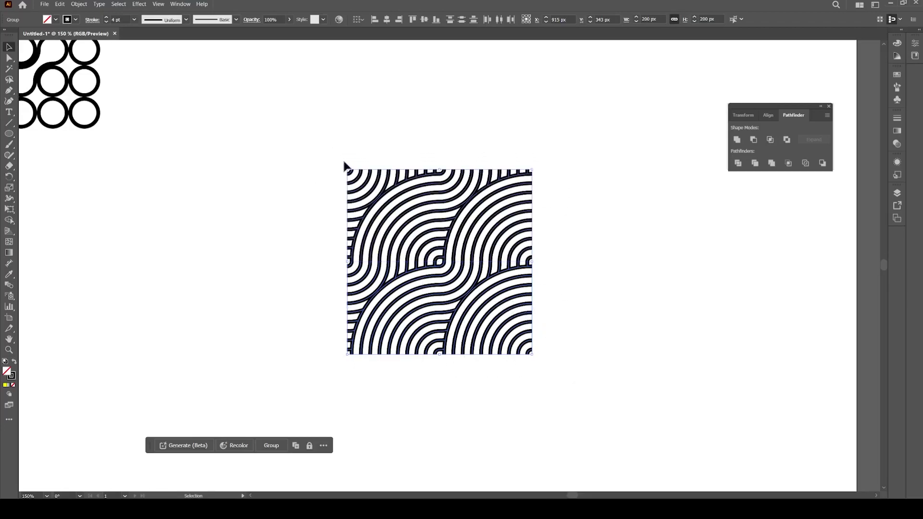
{"action": "left_click", "coordinate": [77, 4]}
{"action": "mouse_move", "coordinate": [89, 216]}
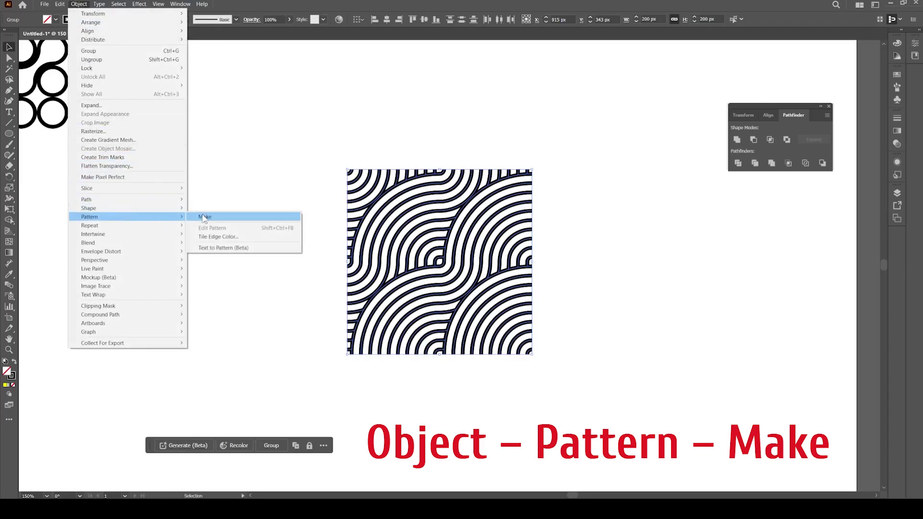
- Make a pattern from the 2×2 block with Object > Pattern > Make
{"action": "left_click", "coordinate": [205, 217]}
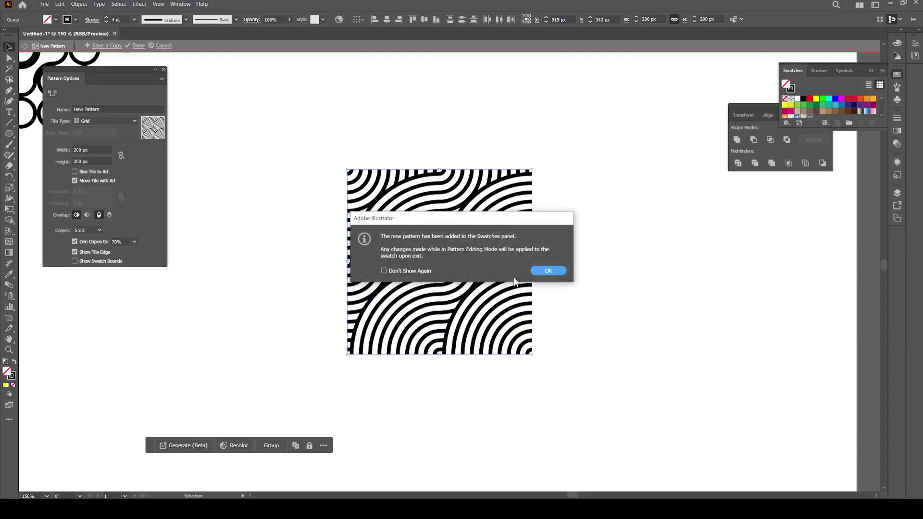
{"action": "left_click", "coordinate": [549, 271]}
{"action": "scroll", "coordinate": [482, 296], "scroll_direction": "down", "scroll_amount": 3, "text": "alt"}
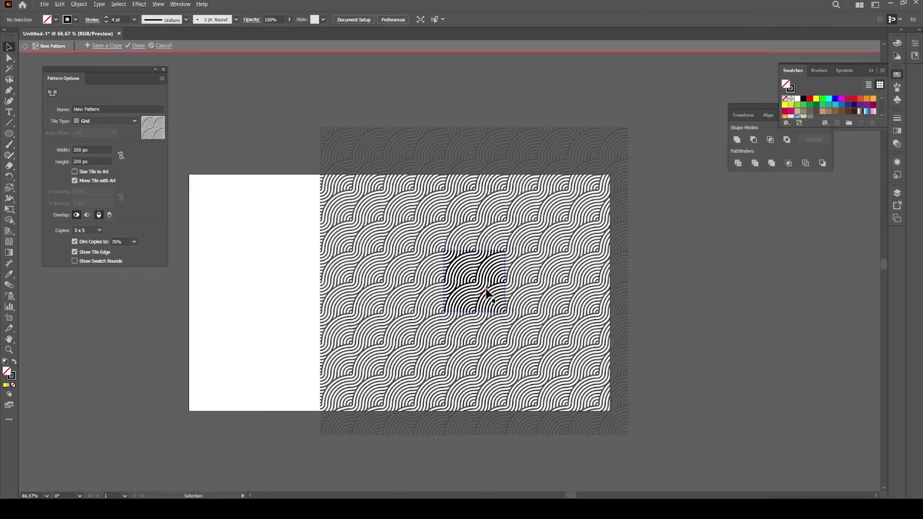
{"action": "scroll", "coordinate": [479, 301], "scroll_direction": "up", "scroll_amount": 1}
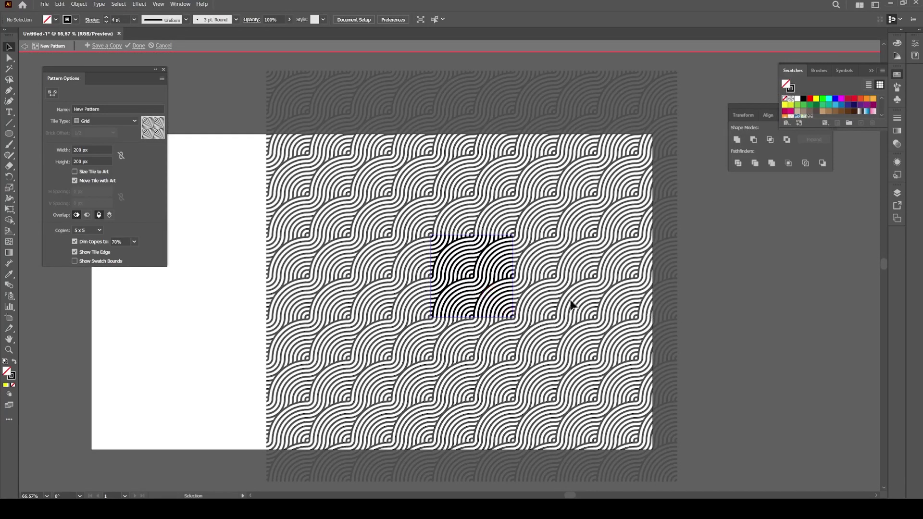
- Rotate arc groups inside the tile by 135°, 90° and 45° to vary the pattern
{"action": "left_click", "coordinate": [489, 300]}
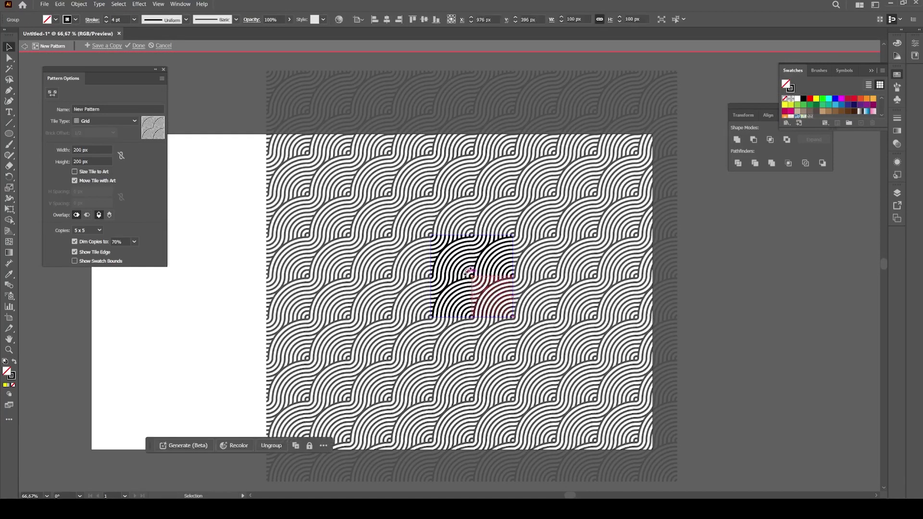
{"action": "left_click_drag", "start_coordinate": [469, 272], "coordinate": [481, 336]}
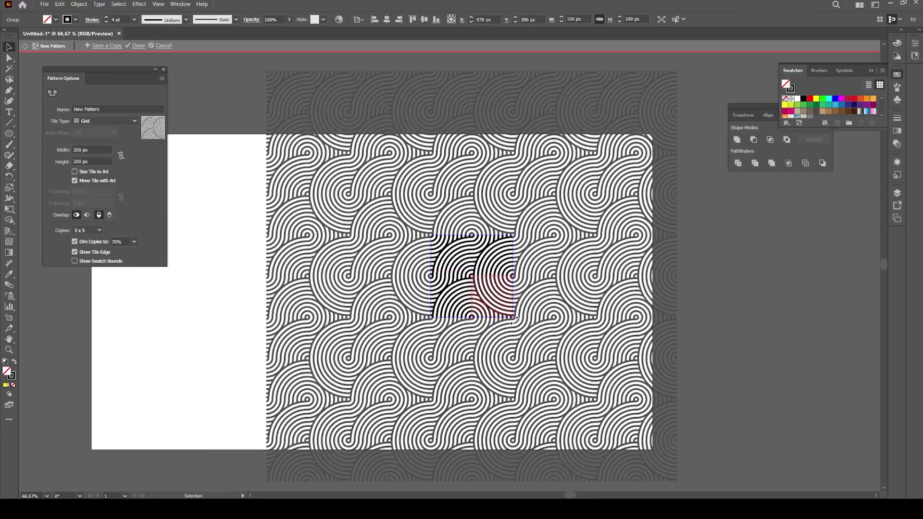
{"action": "left_click_drag", "start_coordinate": [514, 320], "coordinate": [530, 297]}
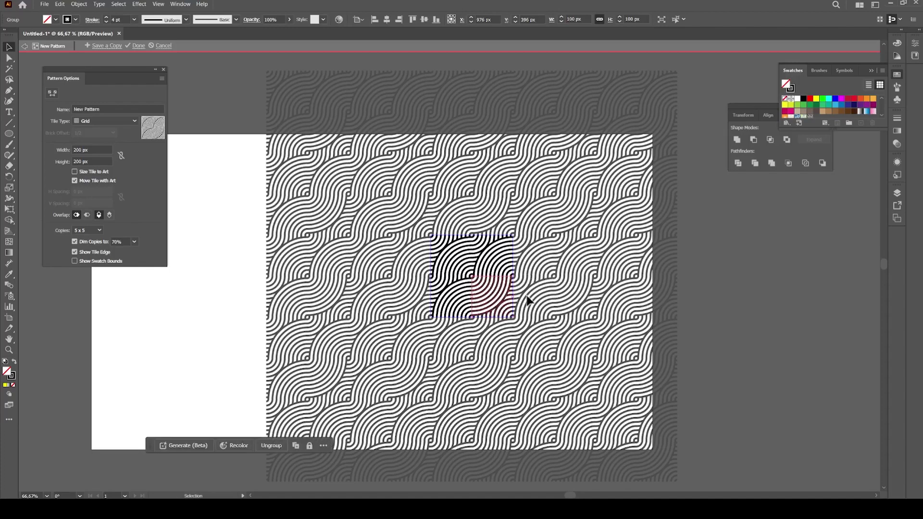
{"action": "left_click", "coordinate": [451, 295]}
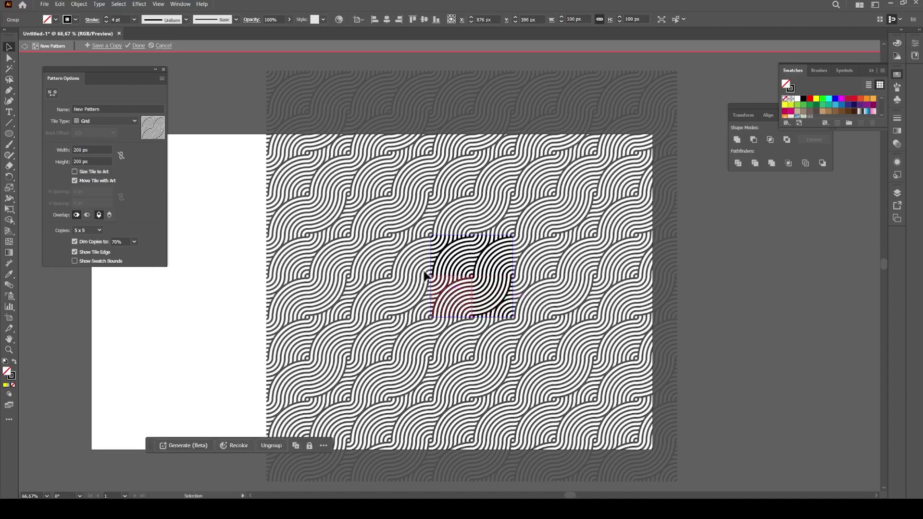
{"action": "left_click_drag", "start_coordinate": [427, 273], "coordinate": [424, 319]}
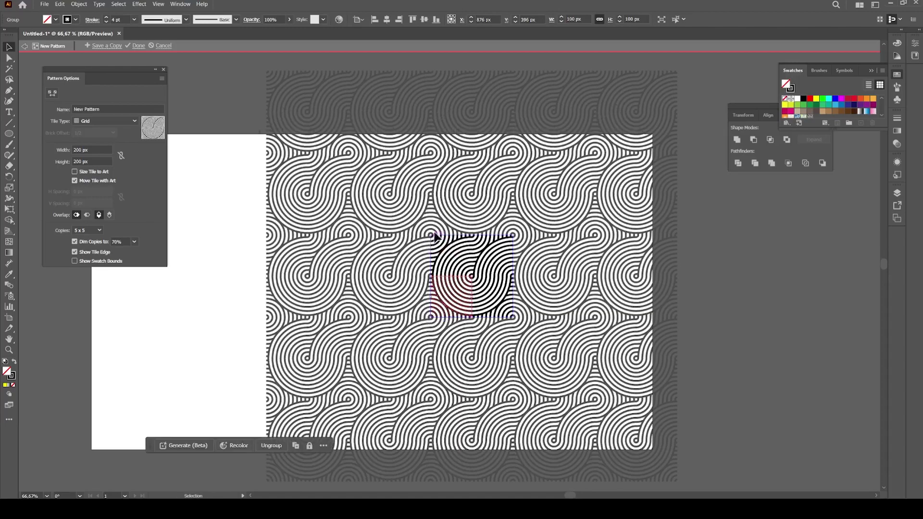
{"action": "mouse_move", "coordinate": [425, 235]}
{"action": "left_mouse_down"}
{"action": "mouse_move", "coordinate": [418, 263]}
{"action": "mouse_move", "coordinate": [433, 286]}
{"action": "left_mouse_up"}
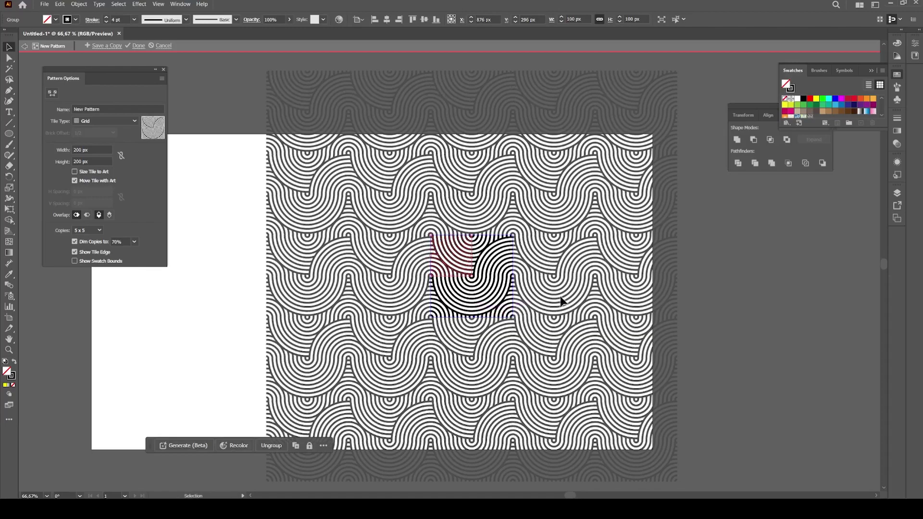
{"action": "left_click", "coordinate": [698, 292]}
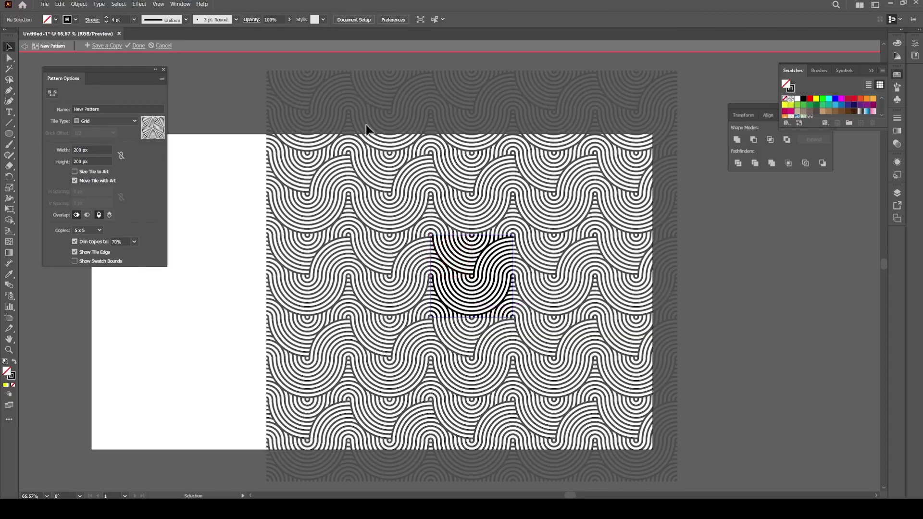
- Exit pattern editing and move the wave tile up beside the circle grid
{"action": "left_click", "coordinate": [138, 46]}
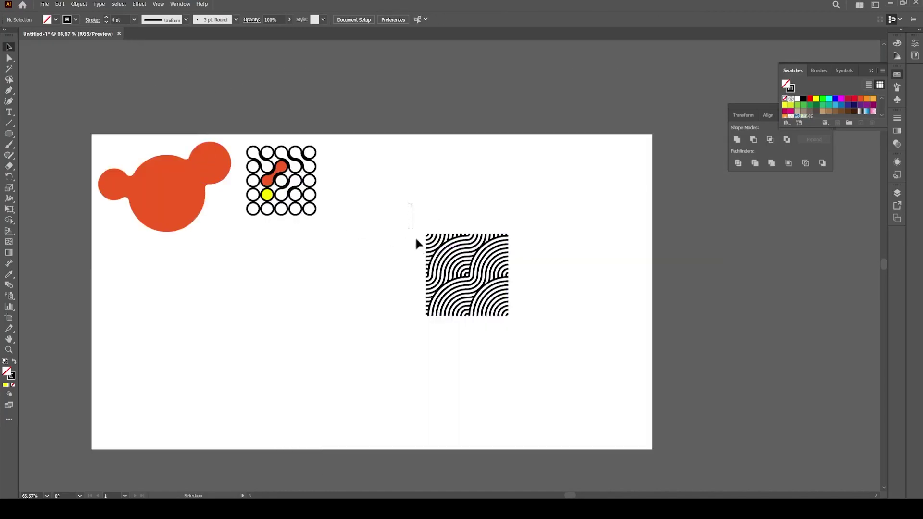
{"action": "left_click", "coordinate": [494, 280]}
{"action": "left_click_drag", "start_coordinate": [501, 279], "coordinate": [424, 197]}
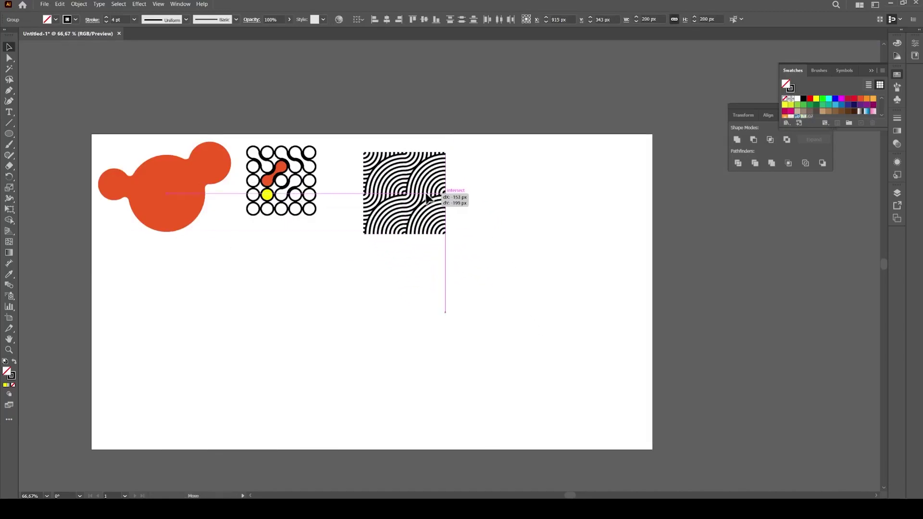